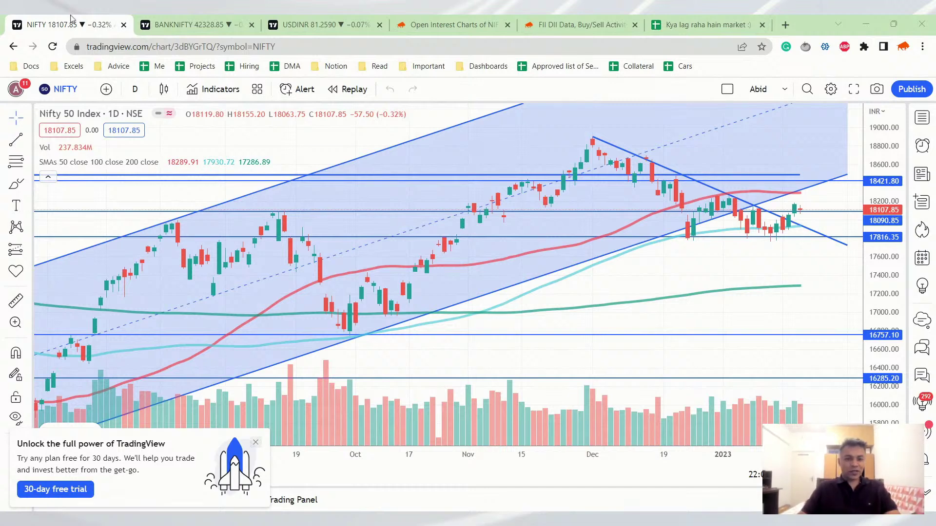
Review the 19-Jan option chain, PCR and trades notes in the market log
{"action": "left_click", "coordinate": [688, 22]}
{"action": "scroll", "coordinate": [385, 283], "scroll_direction": "down", "scroll_amount": 4}
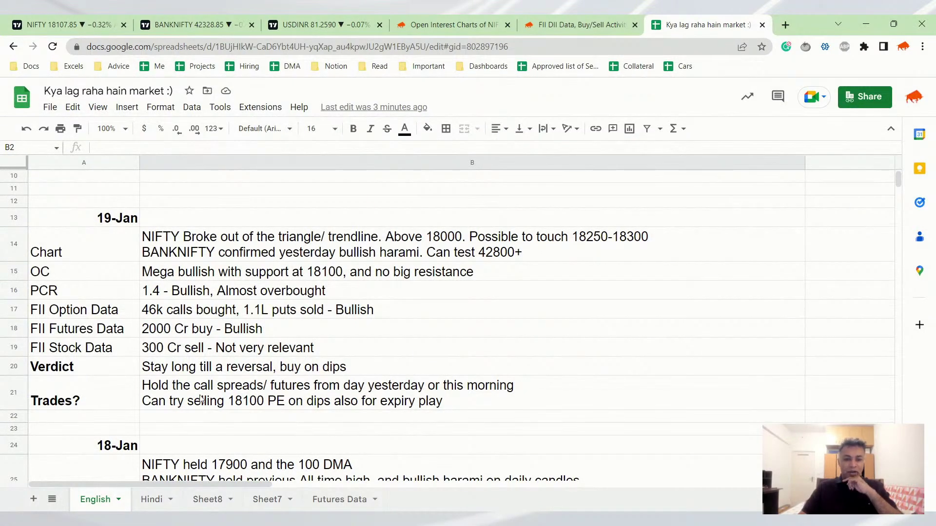
{"action": "left_click", "coordinate": [210, 273]}
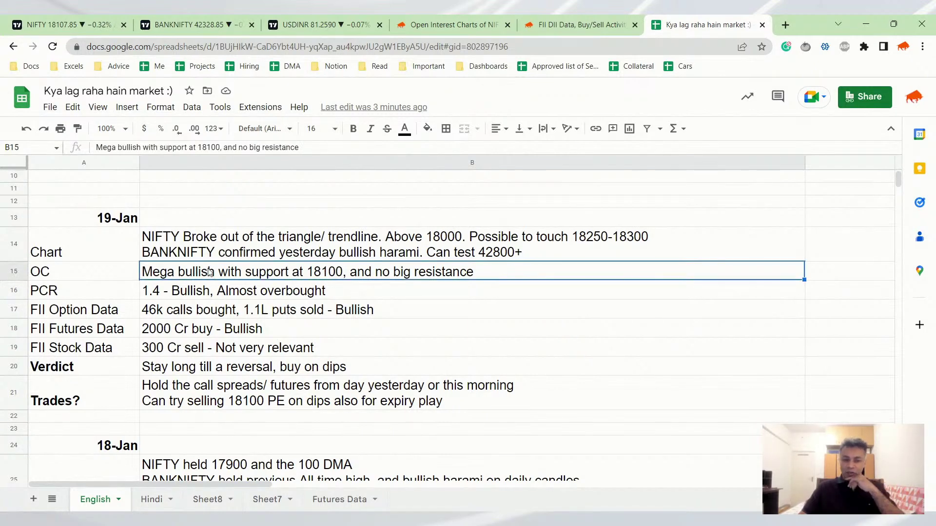
{"action": "left_click", "coordinate": [224, 293]}
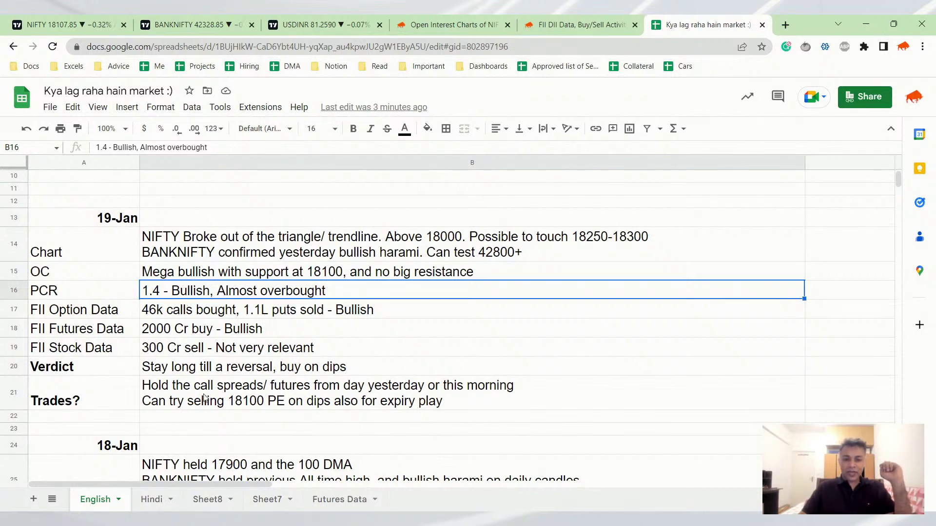
{"action": "left_click", "coordinate": [228, 403]}
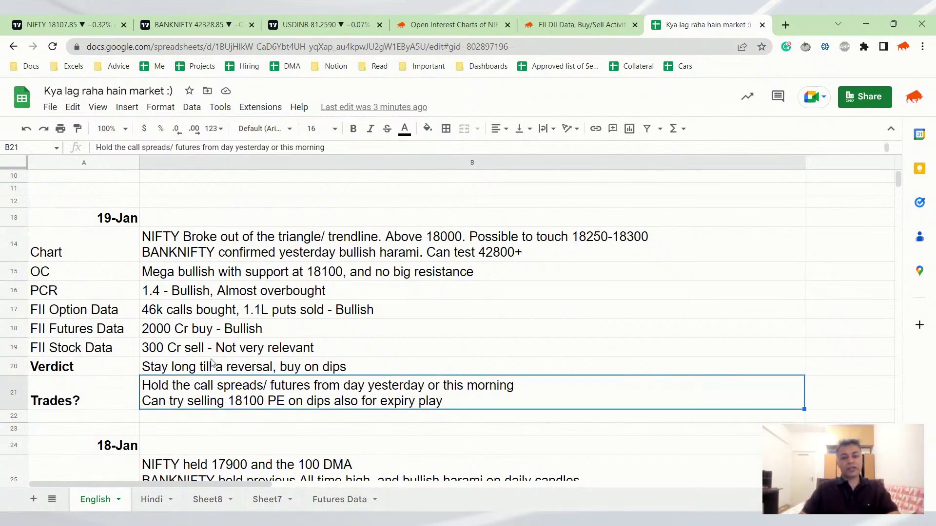
Look over the 18-, 17- and 16-Jan trades notes, then return to the top
{"action": "scroll", "coordinate": [211, 363], "scroll_direction": "down", "scroll_amount": 3}
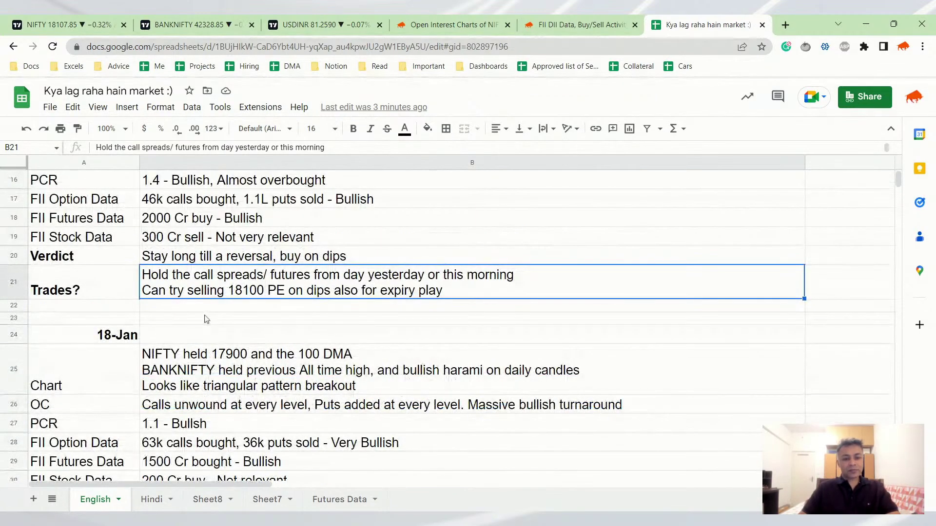
{"action": "scroll", "coordinate": [207, 319], "scroll_direction": "down", "scroll_amount": 3}
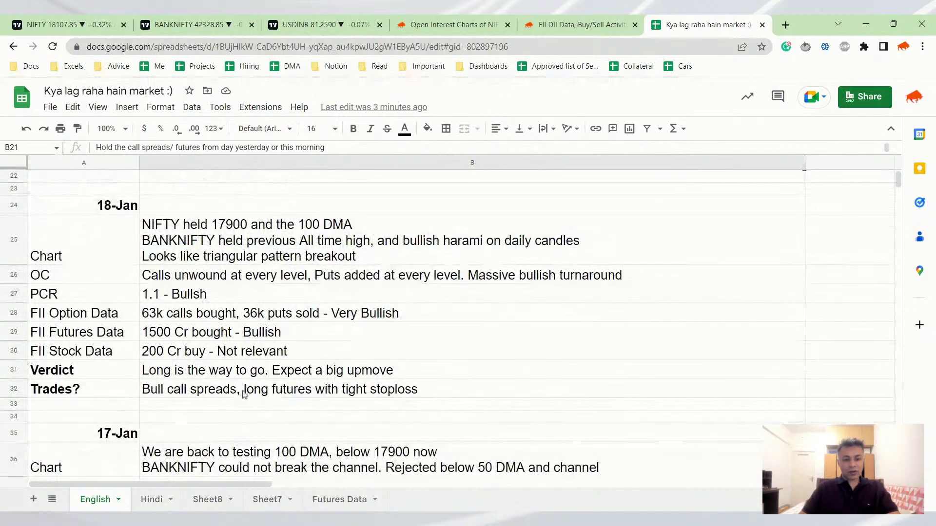
{"action": "left_click", "coordinate": [243, 394]}
{"action": "scroll", "coordinate": [244, 390], "scroll_direction": "down", "scroll_amount": 5}
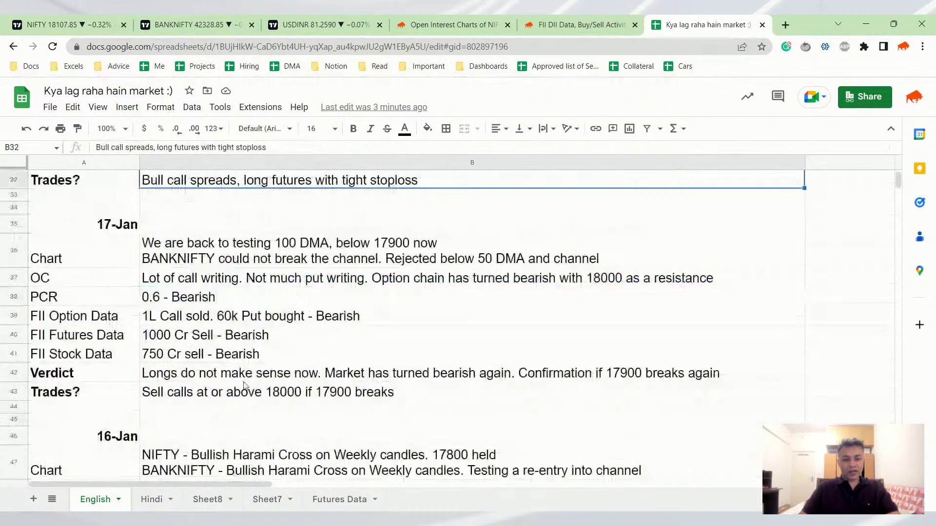
{"action": "left_click", "coordinate": [227, 398]}
{"action": "scroll", "coordinate": [227, 397], "scroll_direction": "up", "scroll_amount": 3}
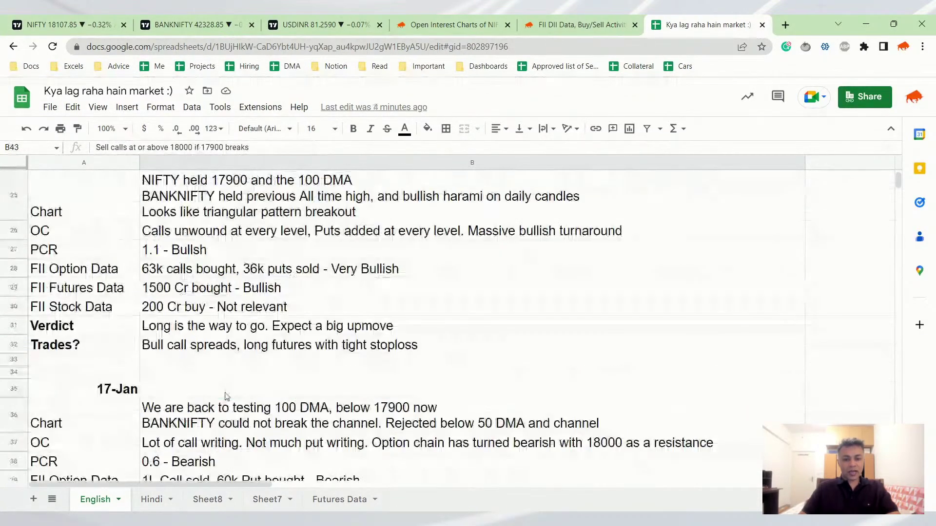
{"action": "scroll", "coordinate": [200, 305], "scroll_direction": "up", "scroll_amount": 7}
{"action": "scroll", "coordinate": [270, 427], "scroll_direction": "down", "scroll_amount": 13}
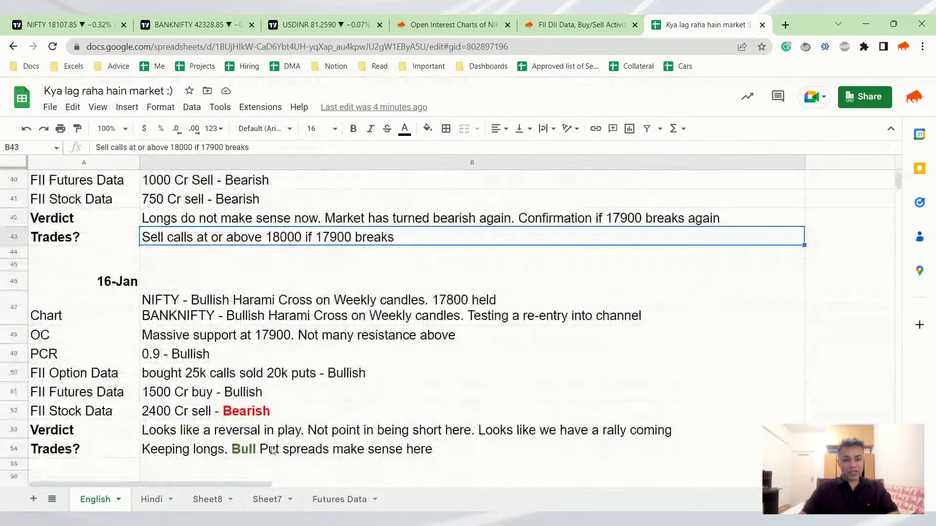
{"action": "left_click", "coordinate": [271, 449]}
{"action": "scroll", "coordinate": [239, 396], "scroll_direction": "up", "scroll_amount": 5}
{"action": "scroll", "coordinate": [239, 395], "scroll_direction": "up", "scroll_amount": 8}
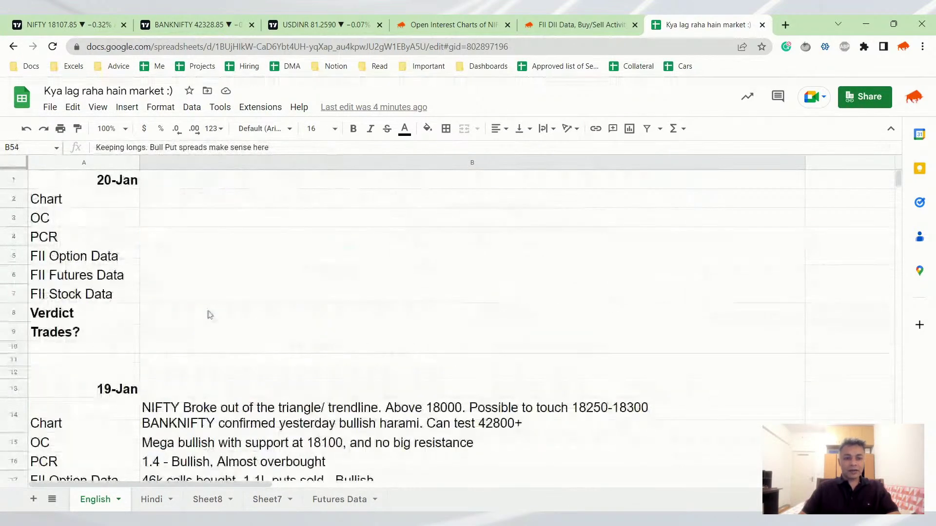
Select the empty 20-Jan Chart cell B2 and glance at the NIFTY chart
{"action": "left_click", "coordinate": [203, 203]}
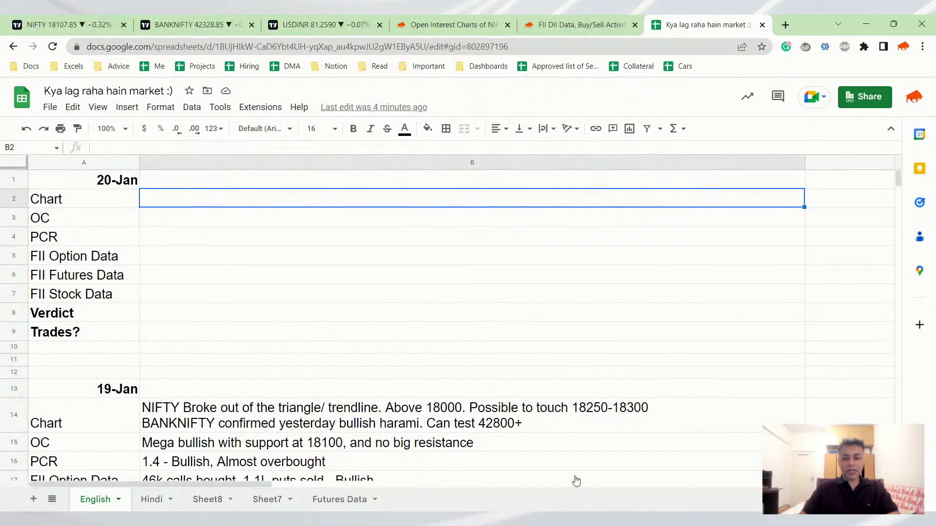
{"action": "left_click", "coordinate": [53, 23]}
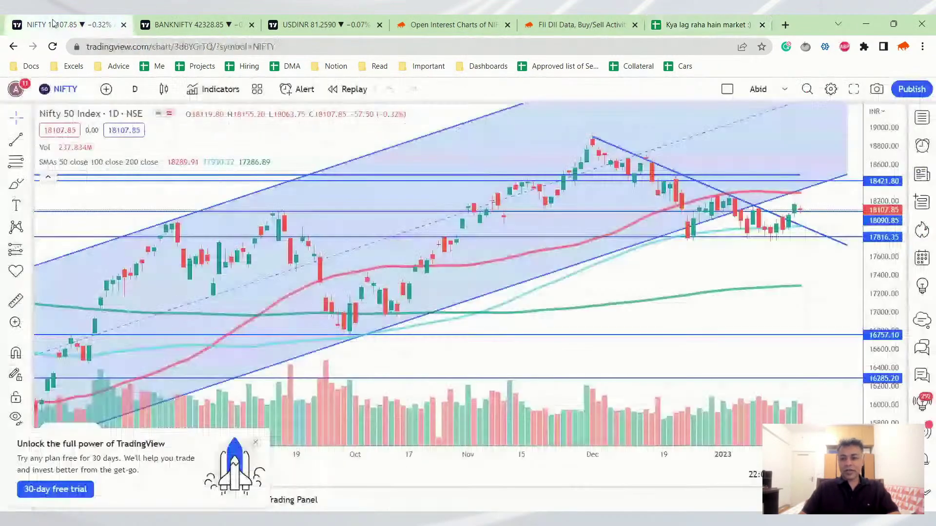
{"action": "scroll", "coordinate": [763, 235], "scroll_direction": "down", "scroll_amount": 3}
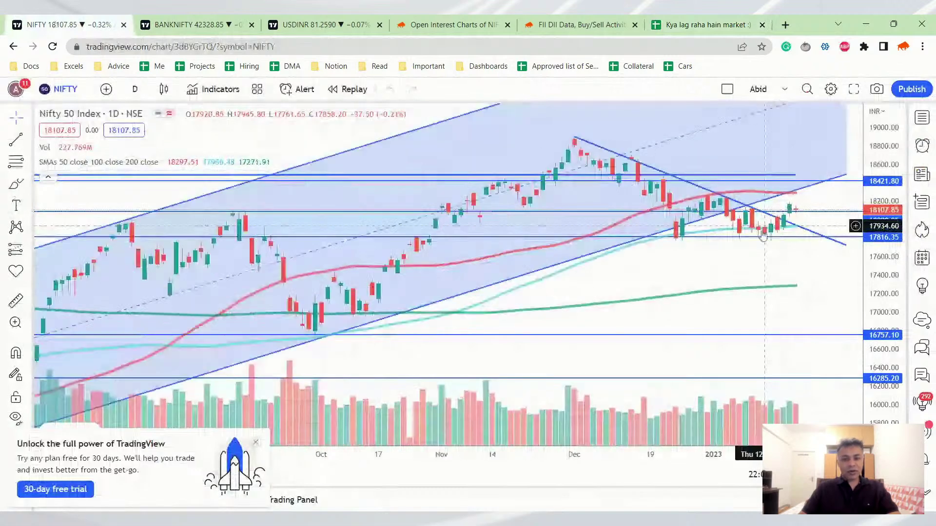
{"action": "left_click", "coordinate": [659, 25]}
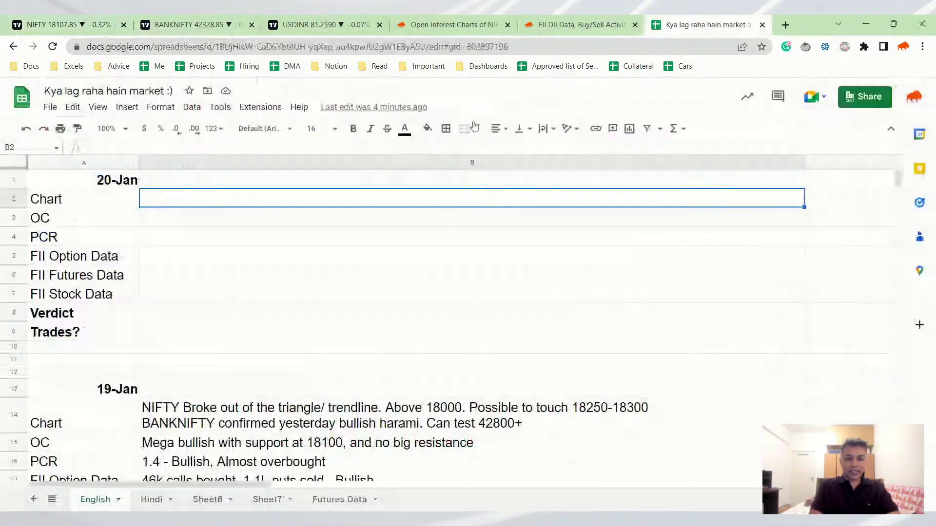
Enter 'NIFTY above 18000. Bearish Harami on daily charts - Mixed signals' in B2, then view BANKNIFTY
{"action": "type", "text": "NIFTY"}
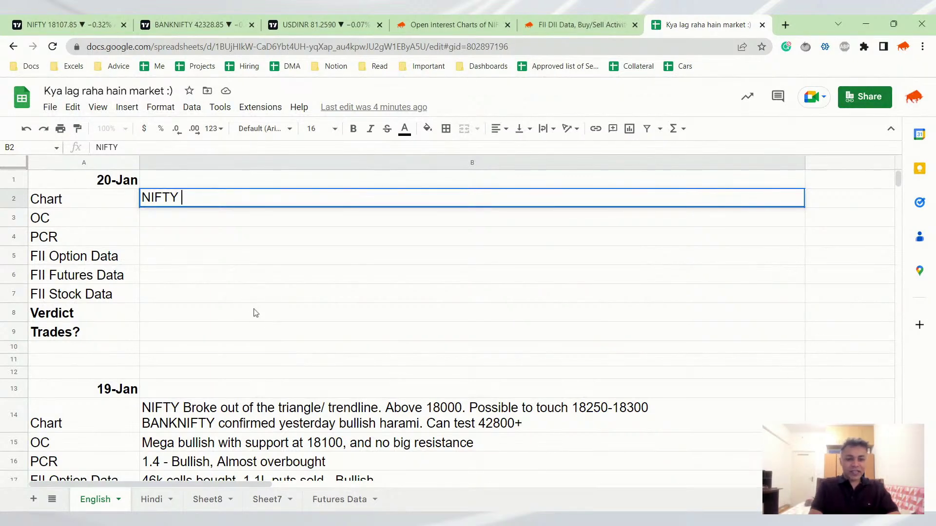
{"action": "type", "text": "above 1800"}
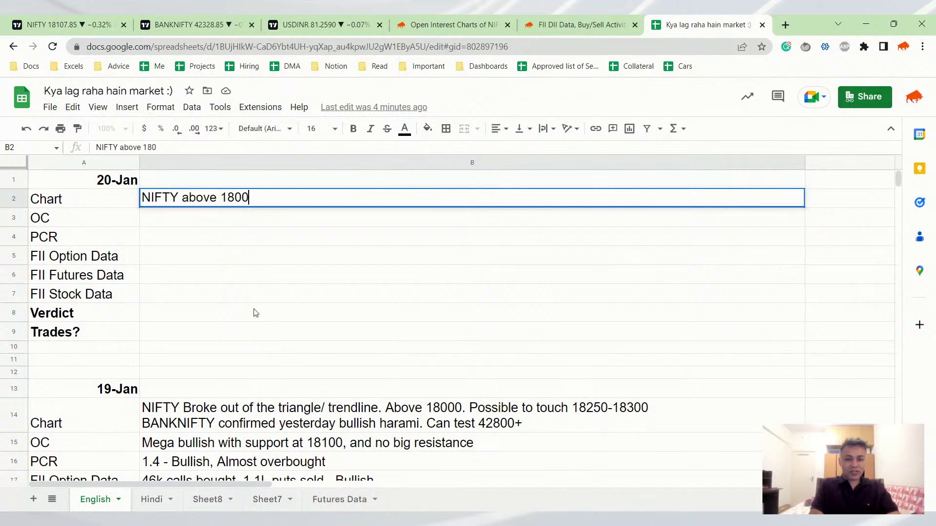
{"action": "type", "text": "0. Bearish "}
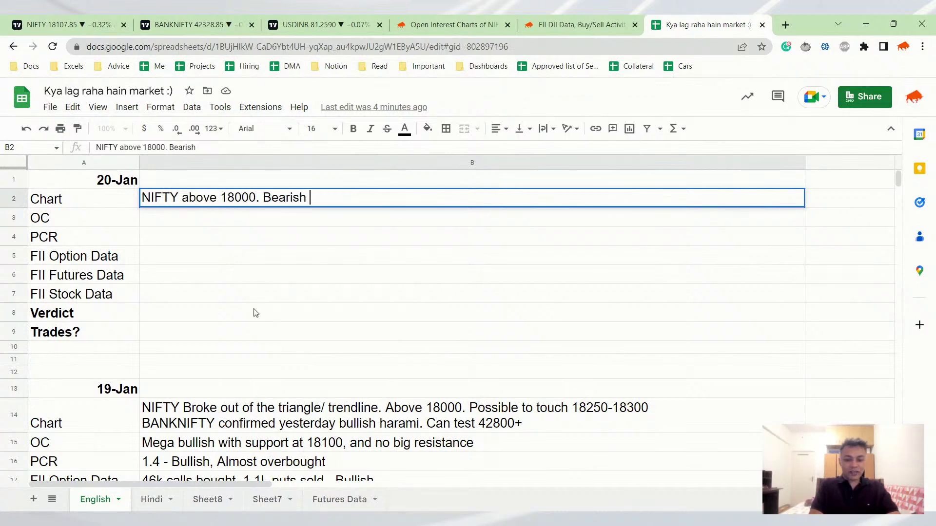
{"action": "type", "text": "Harami on da"}
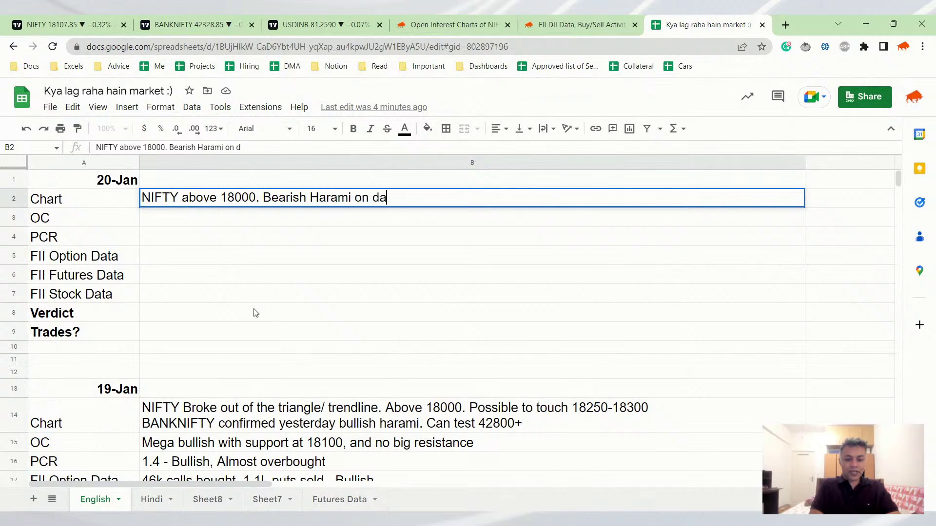
{"action": "type", "text": "ily charts "}
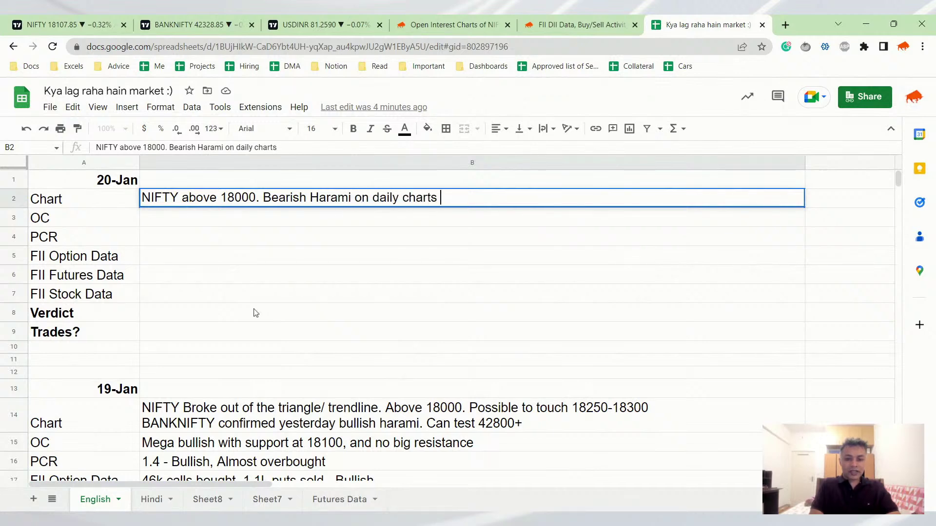
{"action": "type", "text": "- Mixed signals"}
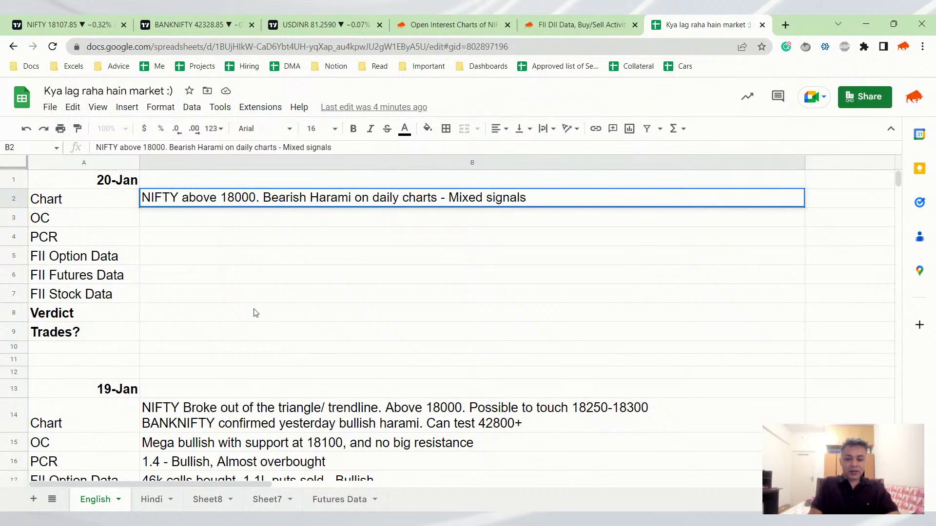
{"action": "key", "text": "alt+Return"}
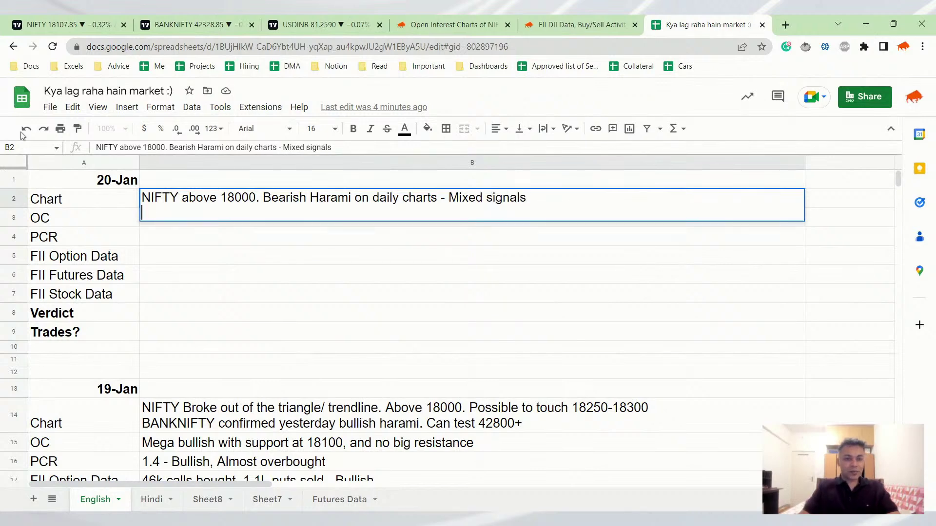
{"action": "left_click", "coordinate": [178, 23]}
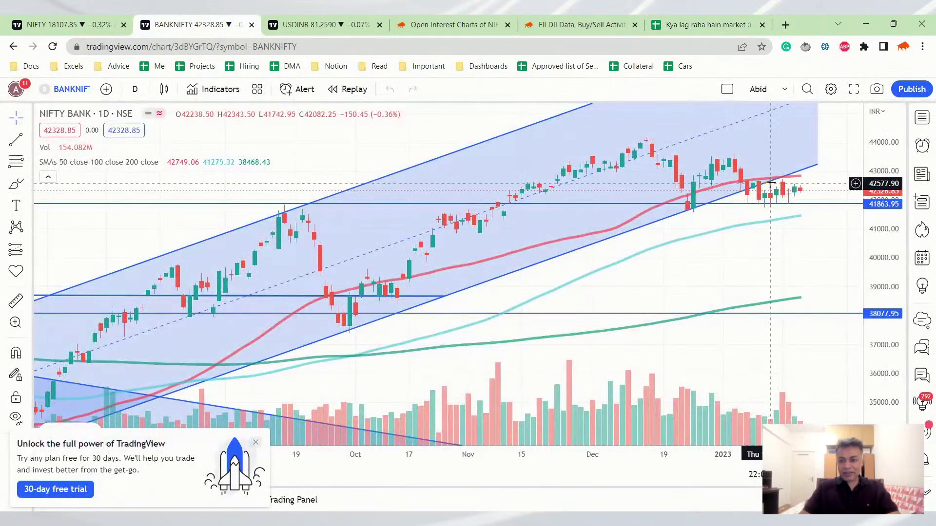
Add the line 'BANKNIFTY forming Doji' to the 20-Jan Chart note
{"action": "left_click", "coordinate": [42, 18]}
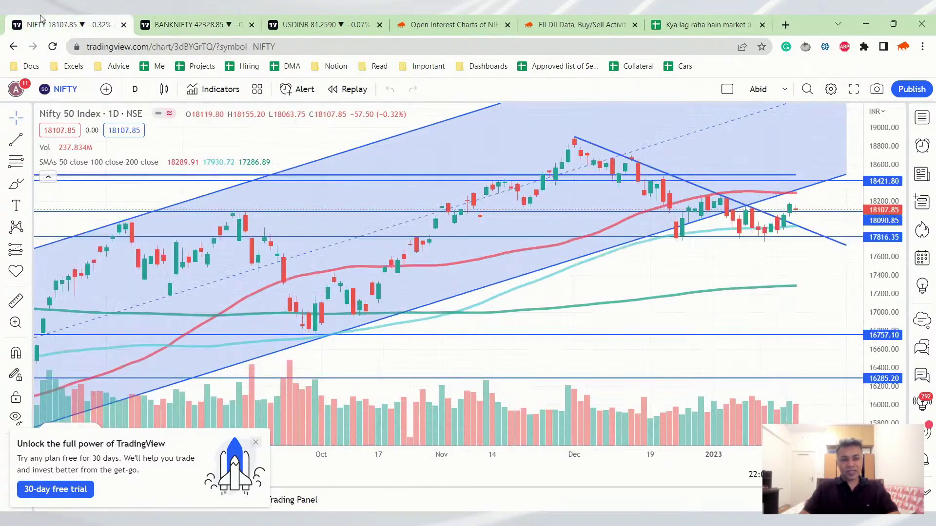
{"action": "left_click", "coordinate": [696, 21]}
{"action": "type", "text": "BANKNIFTY forming Doji"}
{"action": "key", "text": "Return"}
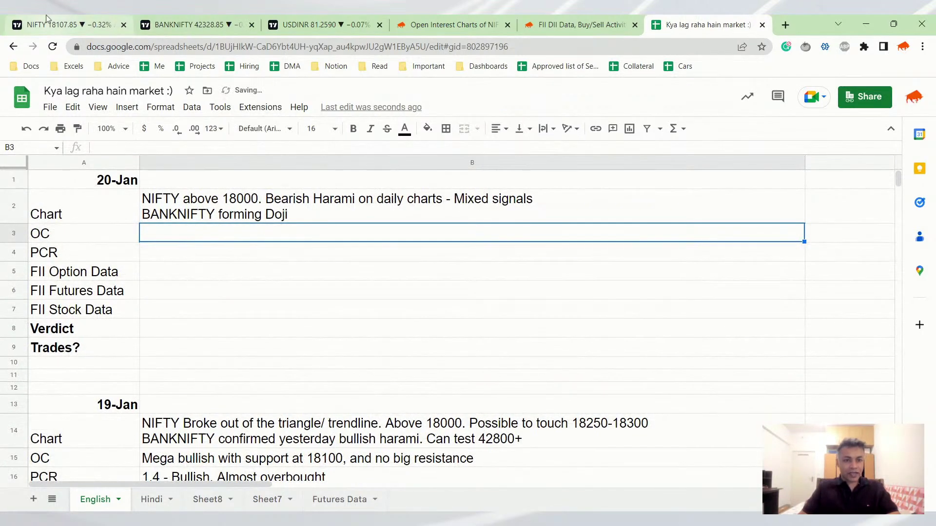
Switch the NIFTY chart to the 1-week interval
{"action": "left_click", "coordinate": [122, 19]}
{"action": "left_click", "coordinate": [135, 90]}
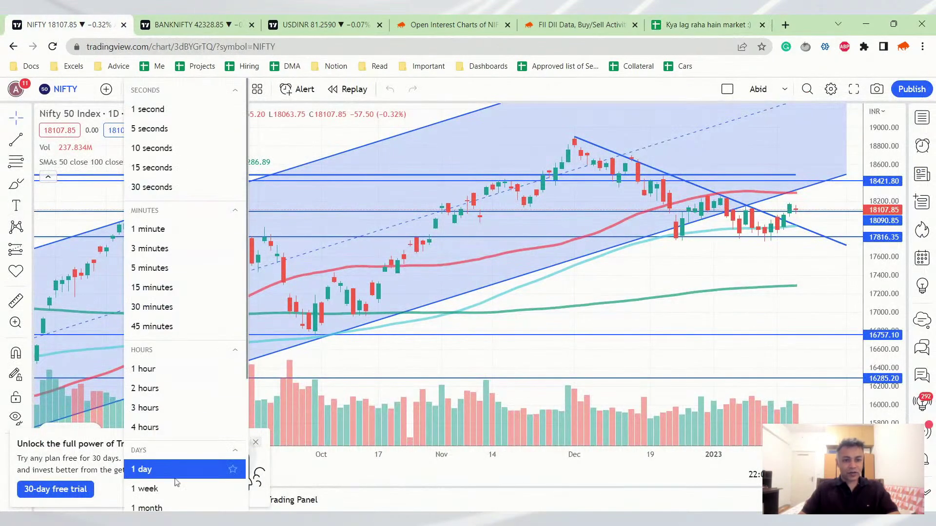
{"action": "left_click", "coordinate": [146, 489]}
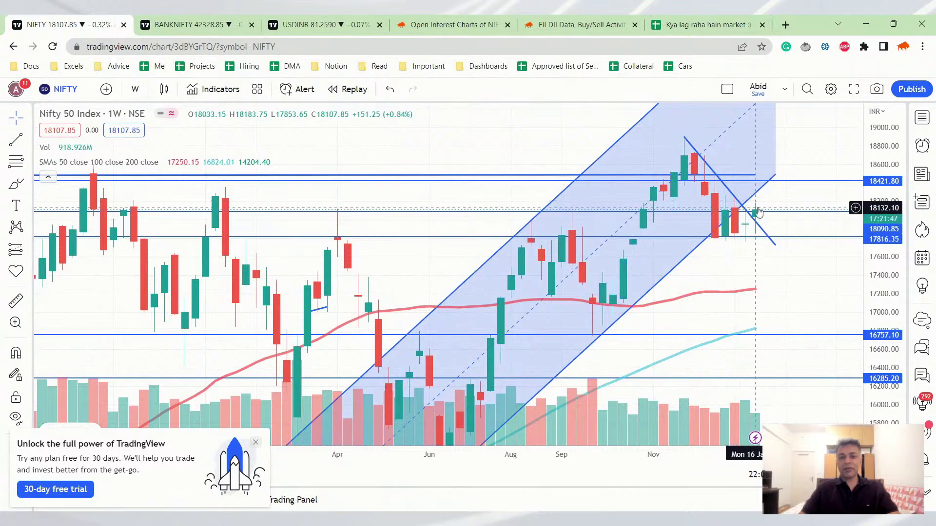
Insert 'Bullish Harami followed by bullish hammer on weekly - Bullish' as a new Chart note line
{"action": "left_click", "coordinate": [710, 21]}
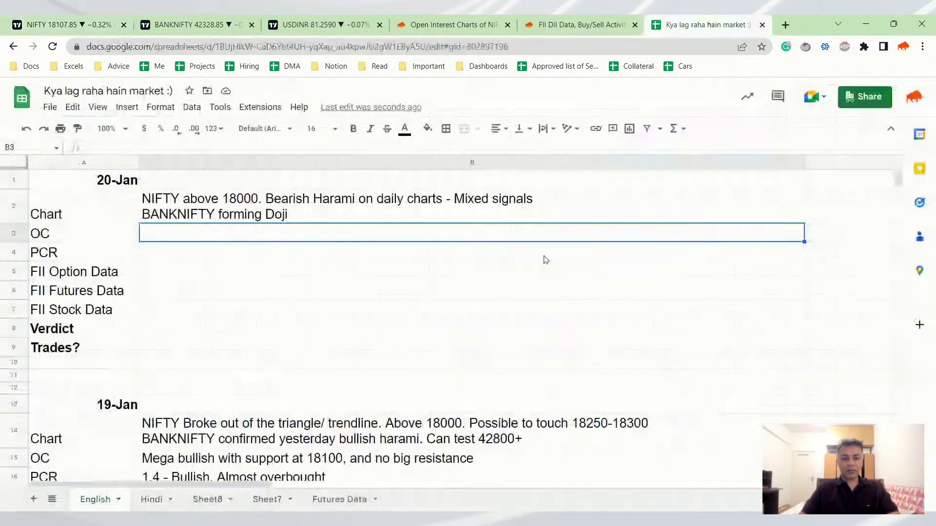
{"action": "key", "text": "Up"}
{"action": "key", "text": "Return"}
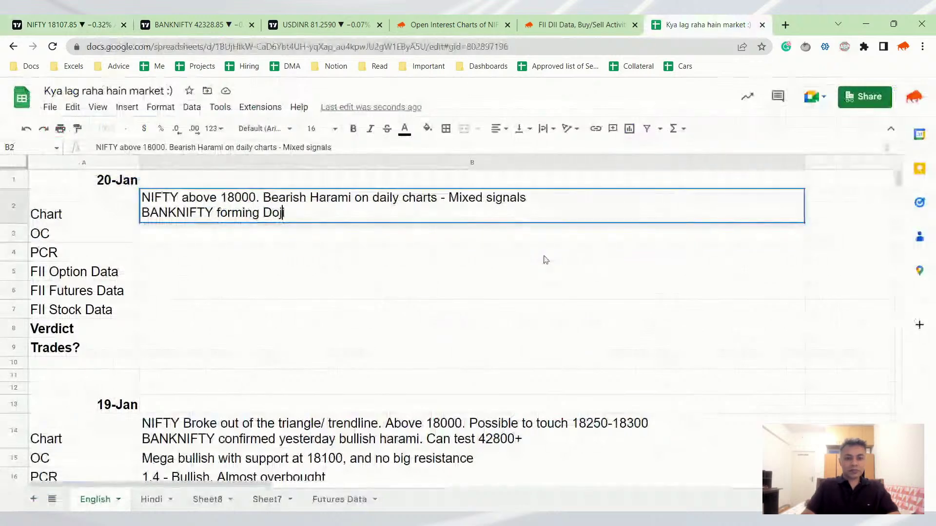
{"action": "key", "text": "ctrl+Left"}
{"action": "key", "text": "ctrl+Left"}
{"action": "key", "text": "ctrl+Left"}
{"action": "key", "text": "ctrl+Left"}
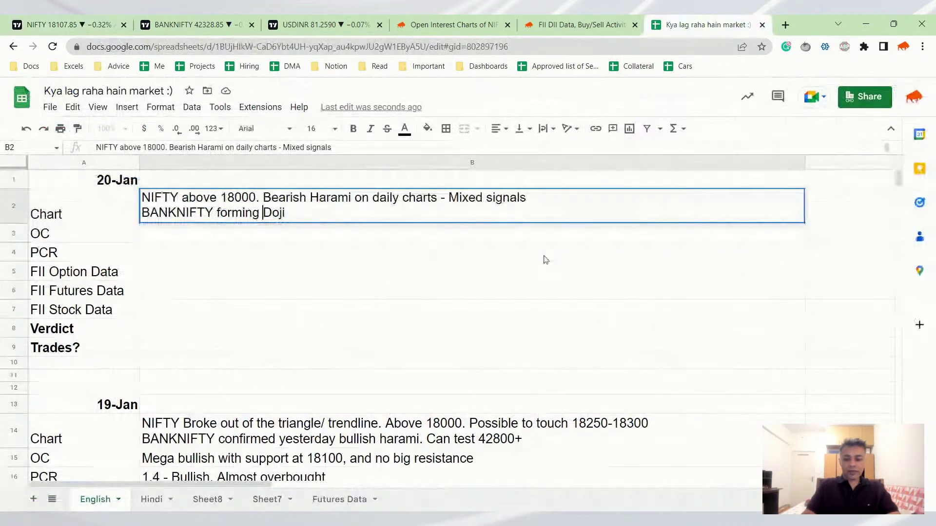
{"action": "key", "text": "End"}
{"action": "key", "text": "alt+Return"}
{"action": "type", "text": "Bullish Harmi f"}
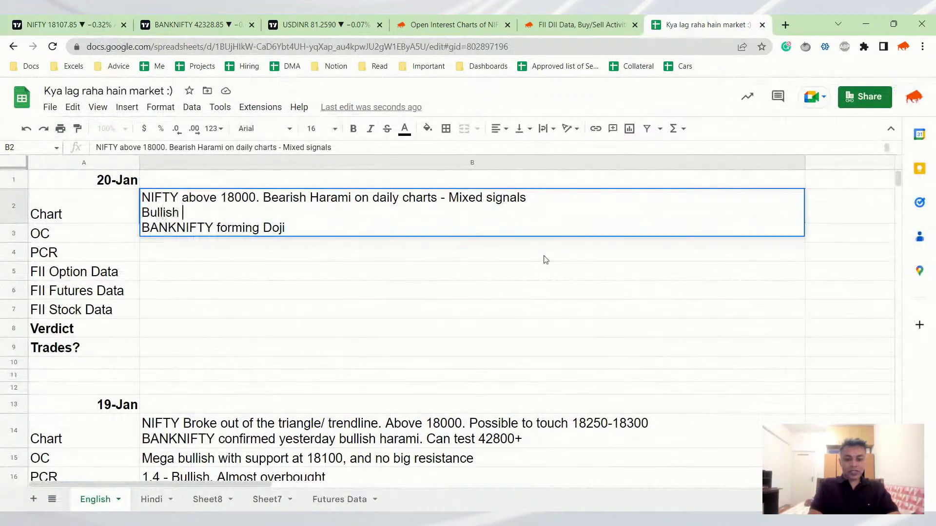
{"action": "key", "text": "BackSpace"}
{"action": "key", "text": "BackSpace"}
{"action": "key", "text": "BackSpace"}
{"action": "type", "text": "ami foll"}
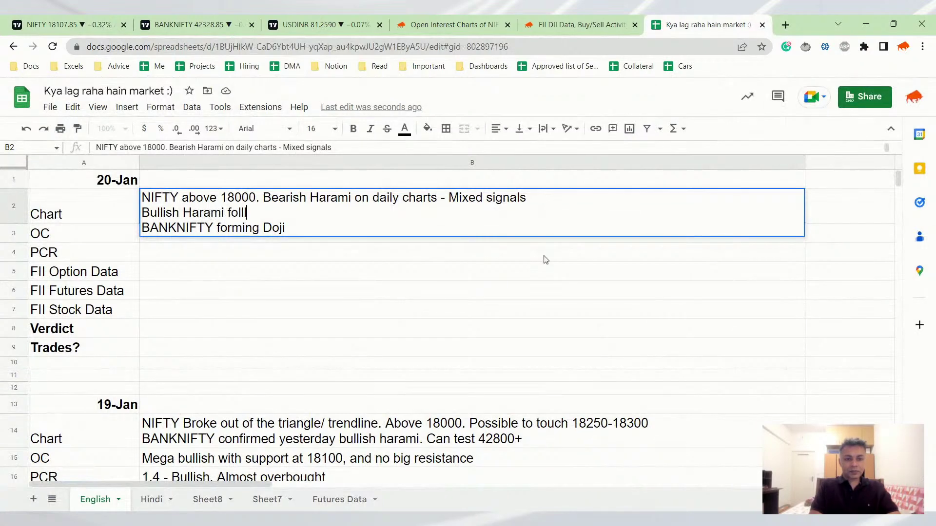
{"action": "type", "text": "owed by bullish hammer on weekly -"}
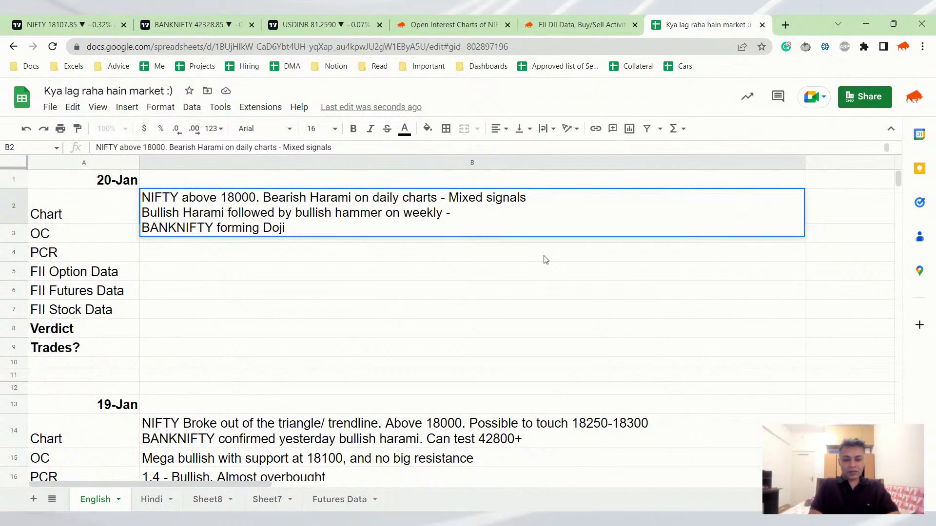
{"action": "type", "text": "Bullish"}
{"action": "key", "text": "Return"}
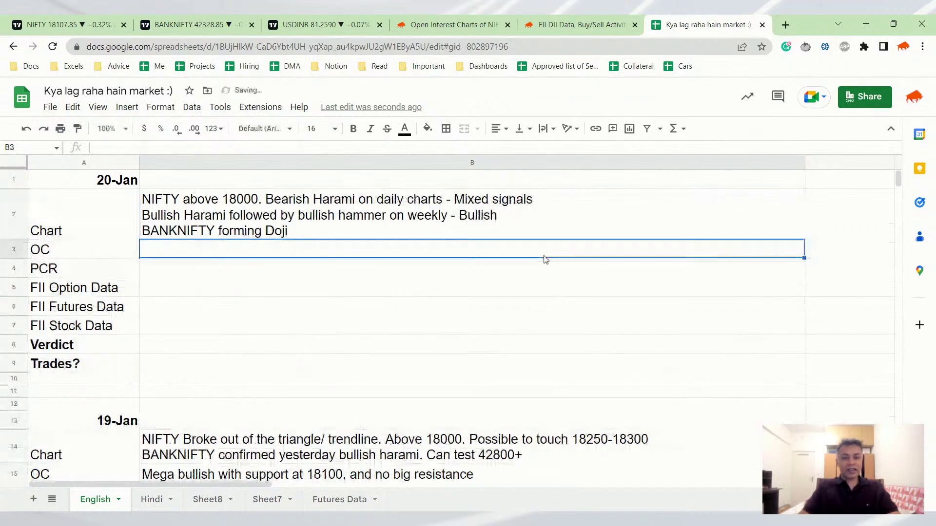
Set the BANKNIFTY chart to 1-week candles and return to the spreadsheet
{"action": "left_click", "coordinate": [190, 24]}
{"action": "left_click", "coordinate": [131, 90]}
{"action": "left_click", "coordinate": [148, 489]}
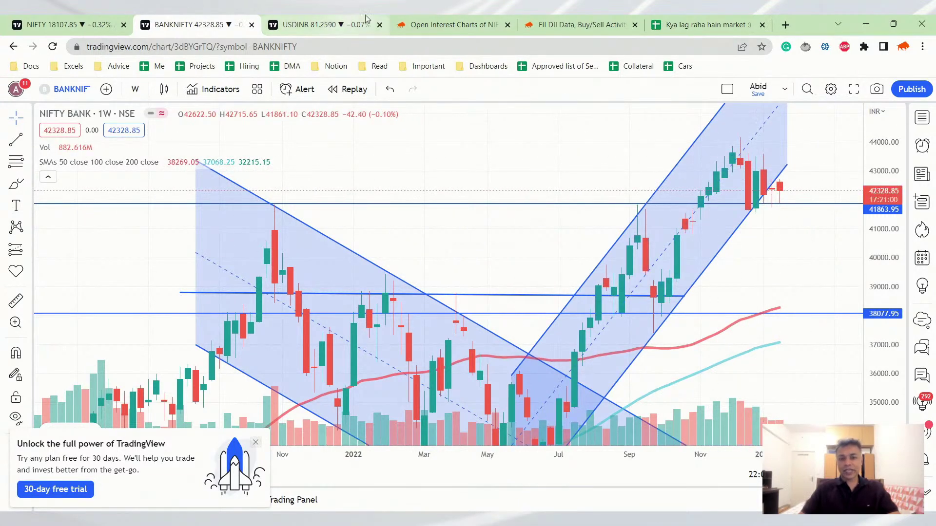
{"action": "left_click", "coordinate": [678, 24]}
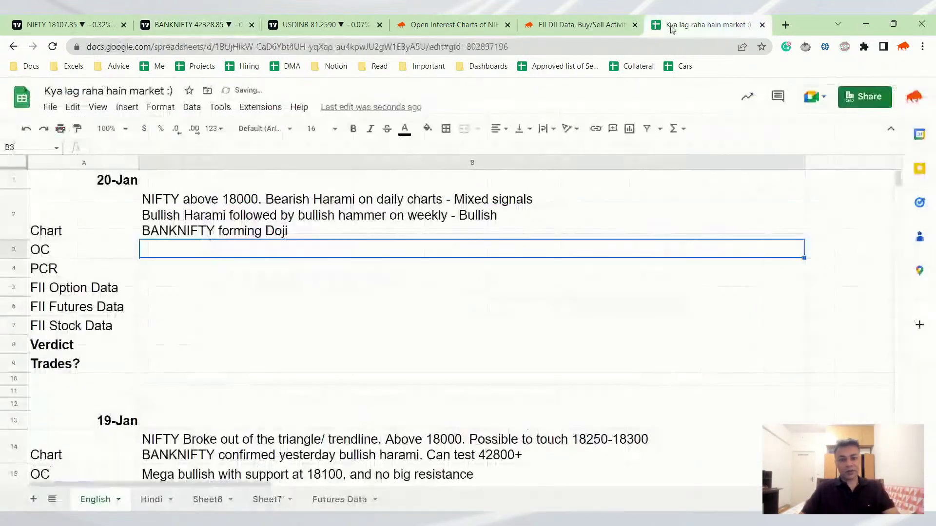
Add the line 'BANKNIFTY can form a bullish hammer on weekly if tomorrow positive' to the Chart note
{"action": "left_click", "coordinate": [537, 226]}
{"action": "double_click", "coordinate": [537, 226]}
{"action": "key", "text": "alt+Return"}
{"action": "type", "text": "BANKNIFTY"}
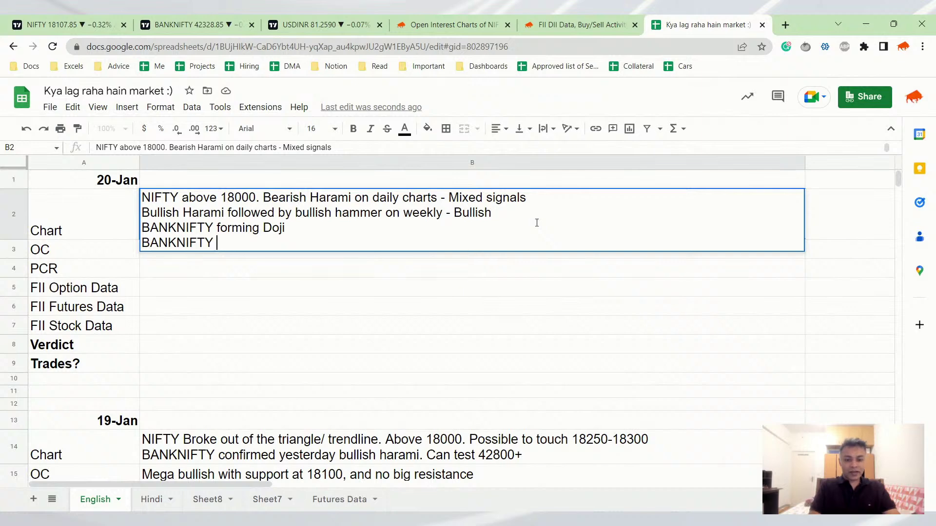
{"action": "type", "text": " cn form a bullish"}
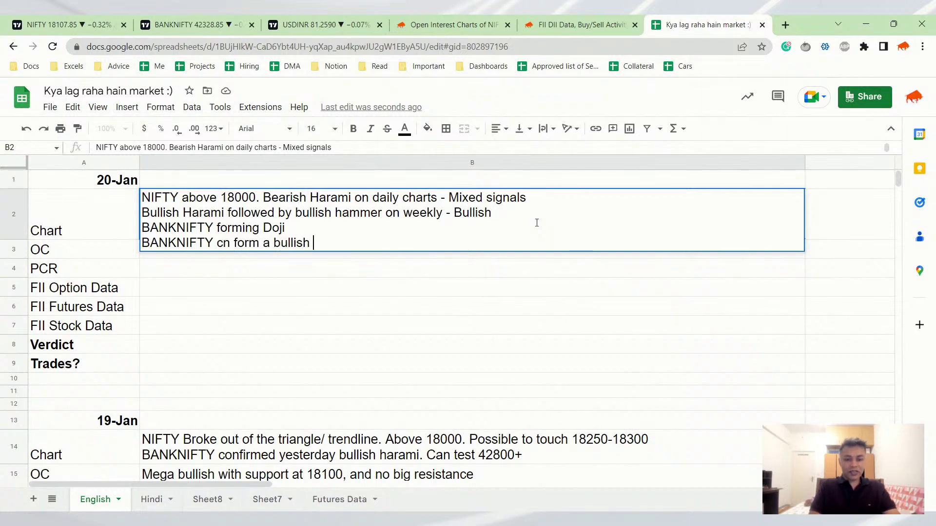
{"action": "type", "text": " hammer on weekly if tomorrow positive"}
{"action": "key", "text": "Return"}
Fix 'cn' to 'can' and append 'on daily - Indecision' after Doji
{"action": "key", "text": "ctrl+Left"}
{"action": "key", "text": "ctrl+Left"}
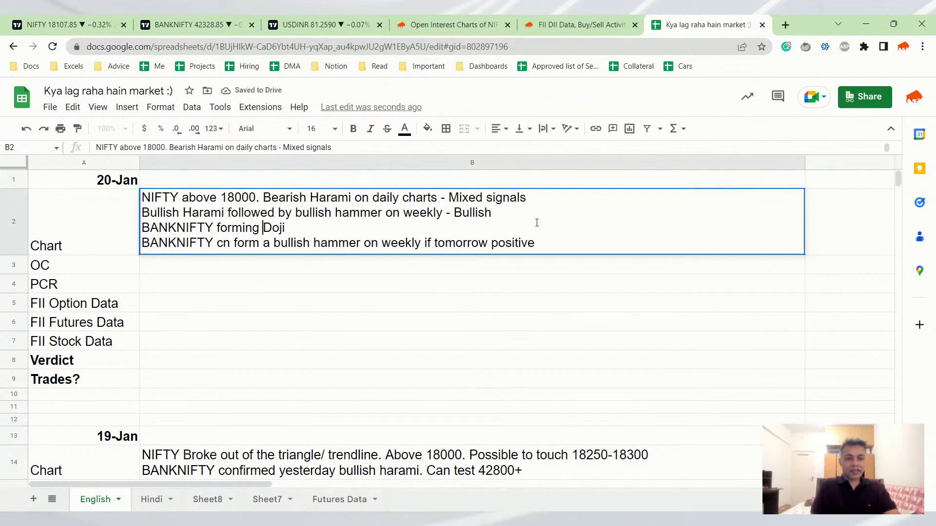
{"action": "key", "text": "Left"}
{"action": "key", "text": "Left"}
{"action": "type", "text": "a"}
{"action": "key", "text": "End"}
{"action": "type", "text": "on daily - Indecision"}
{"action": "key", "text": "Return"}
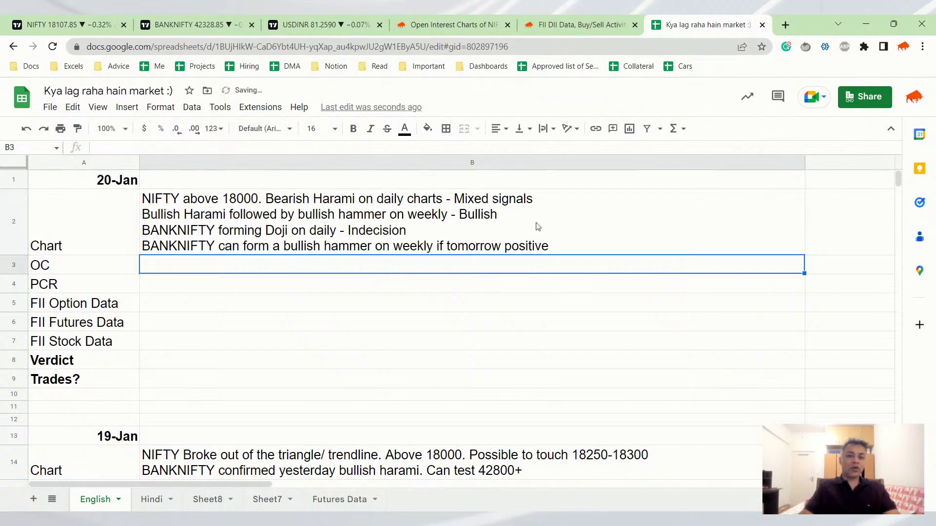
{"action": "left_click", "coordinate": [469, 19]}
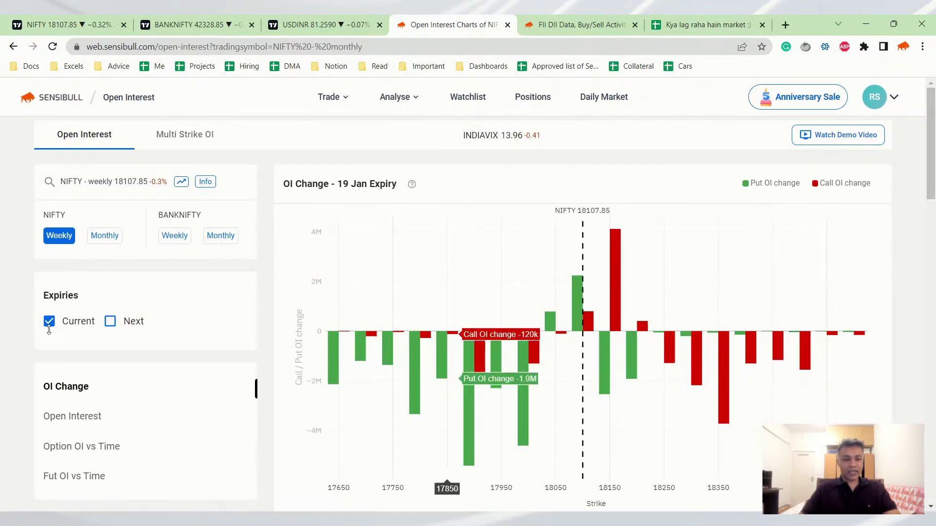
Show NIFTY Monthly January-expiry data and scroll through the OI Change and Open Interest charts
{"action": "left_click", "coordinate": [104, 235]}
{"action": "scroll", "coordinate": [336, 341], "scroll_direction": "down", "scroll_amount": 2}
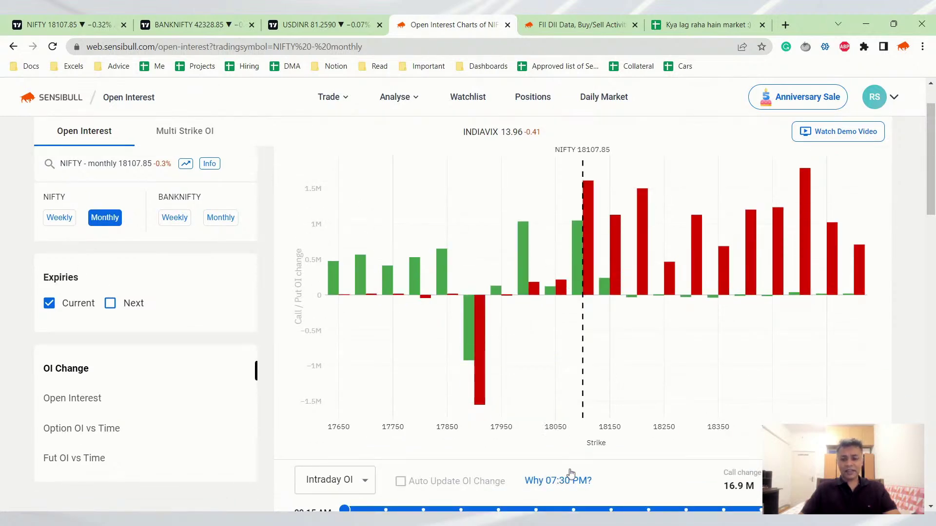
{"action": "scroll", "coordinate": [524, 342], "scroll_direction": "down", "scroll_amount": 6}
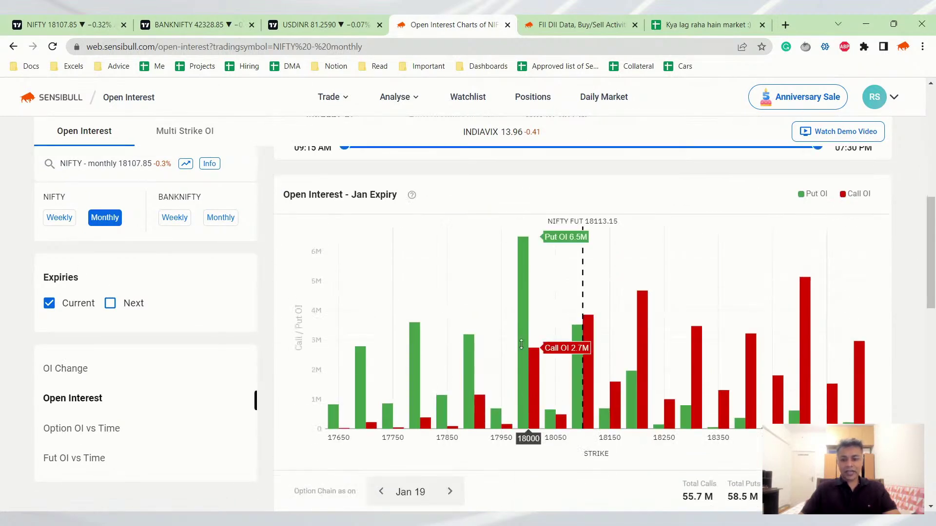
{"action": "scroll", "coordinate": [520, 342], "scroll_direction": "up", "scroll_amount": 6}
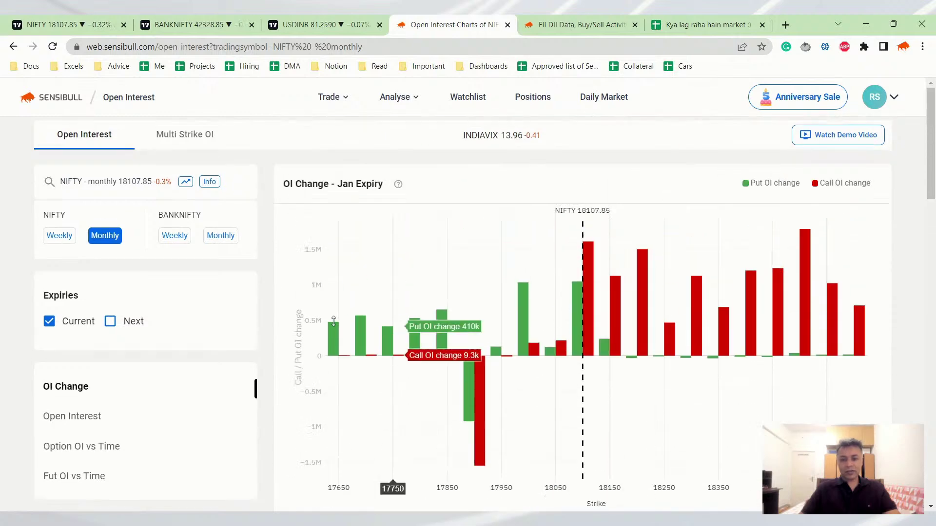
{"action": "scroll", "coordinate": [726, 294], "scroll_direction": "down", "scroll_amount": 1}
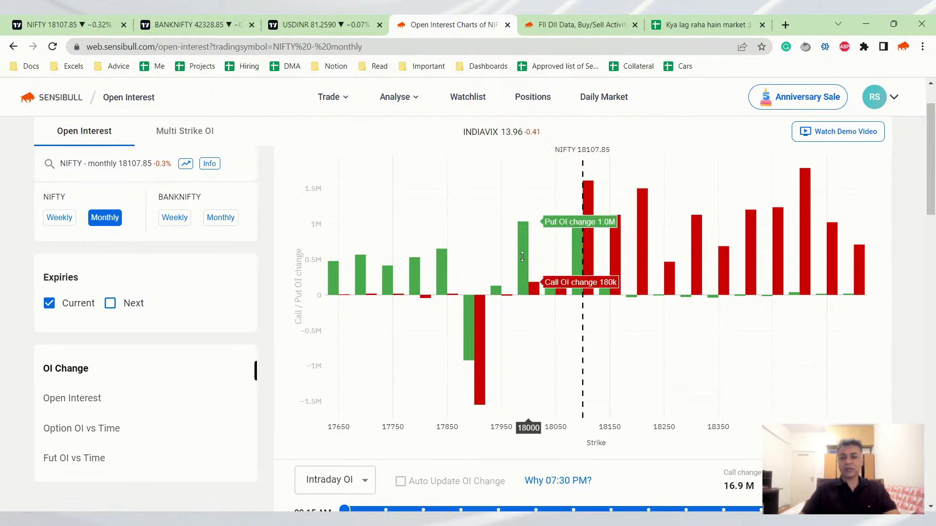
{"action": "scroll", "coordinate": [522, 257], "scroll_direction": "down", "scroll_amount": 6}
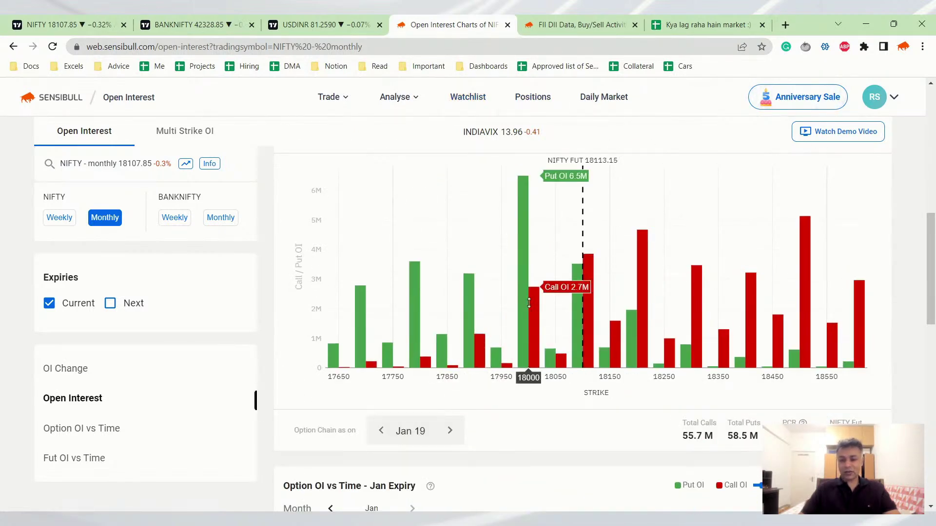
Enter OC '18000 is a support' and PCR '1 - Bullish' for 20-Jan
{"action": "left_click", "coordinate": [704, 24]}
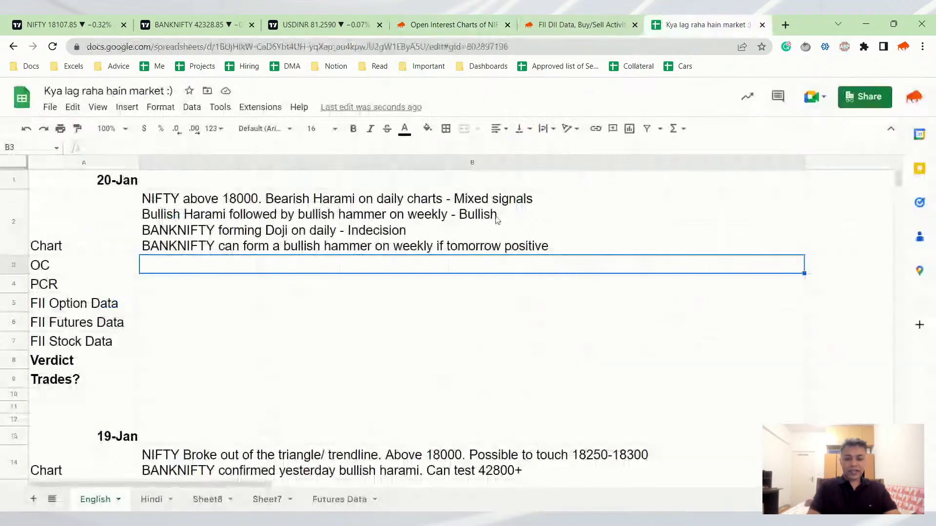
{"action": "type", "text": "18000 u"}
{"action": "key", "text": "BackSpace"}
{"action": "key", "text": "BackSpace"}
{"action": "type", "text": "is a support"}
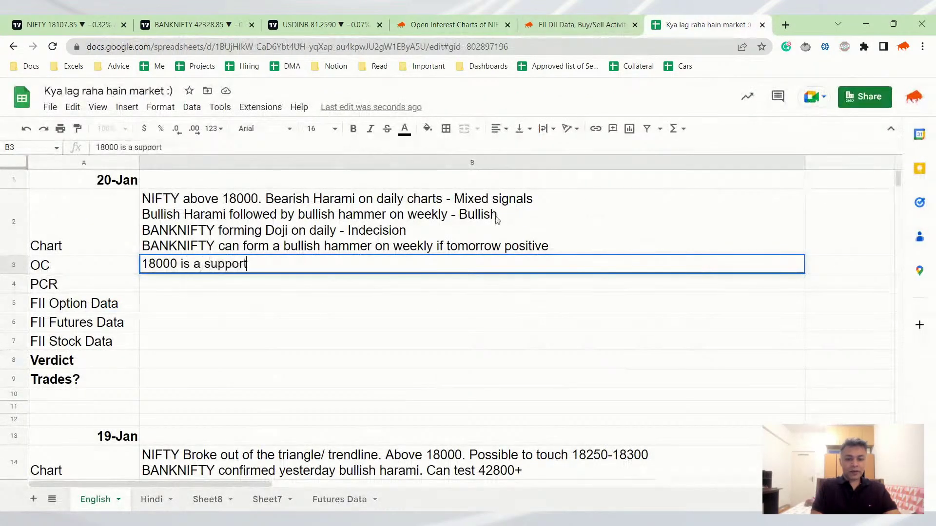
{"action": "key", "text": "Return"}
{"action": "type", "text": "1 - "}
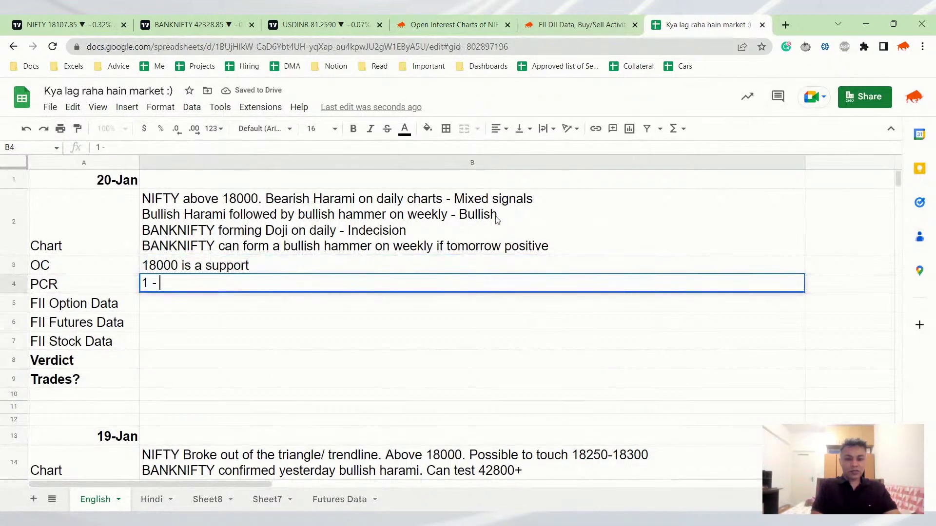
{"action": "type", "text": "Bullish"}
{"action": "key", "text": "Return"}
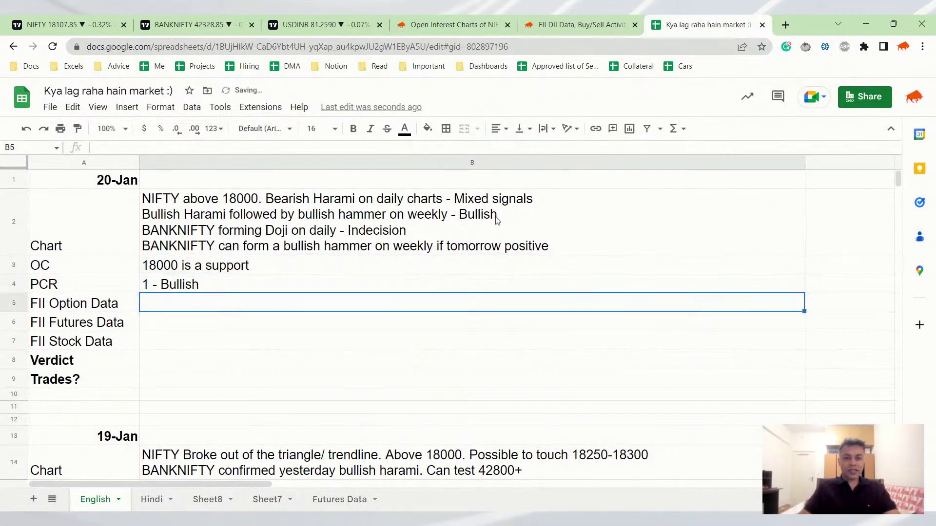
{"action": "left_click", "coordinate": [580, 24]}
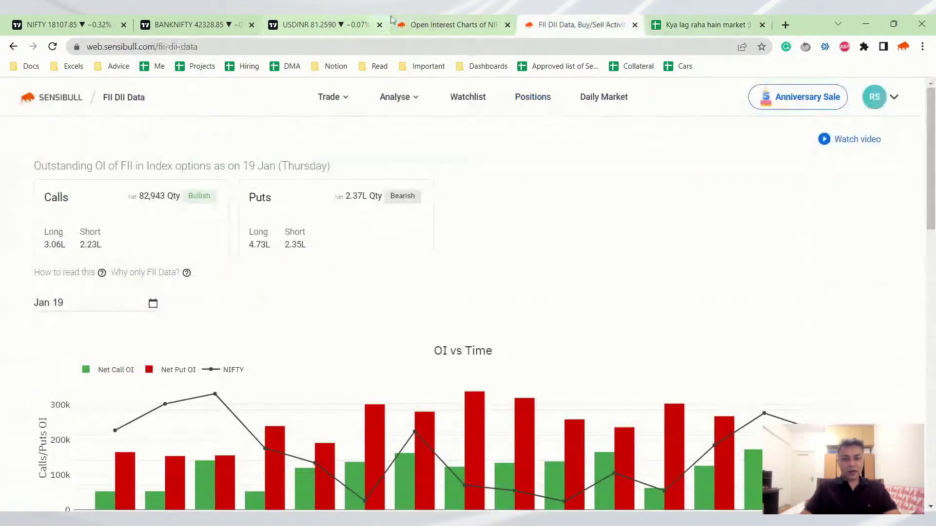
Recheck the NIFTY open interest charts by scrolling through them
{"action": "left_click", "coordinate": [411, 28]}
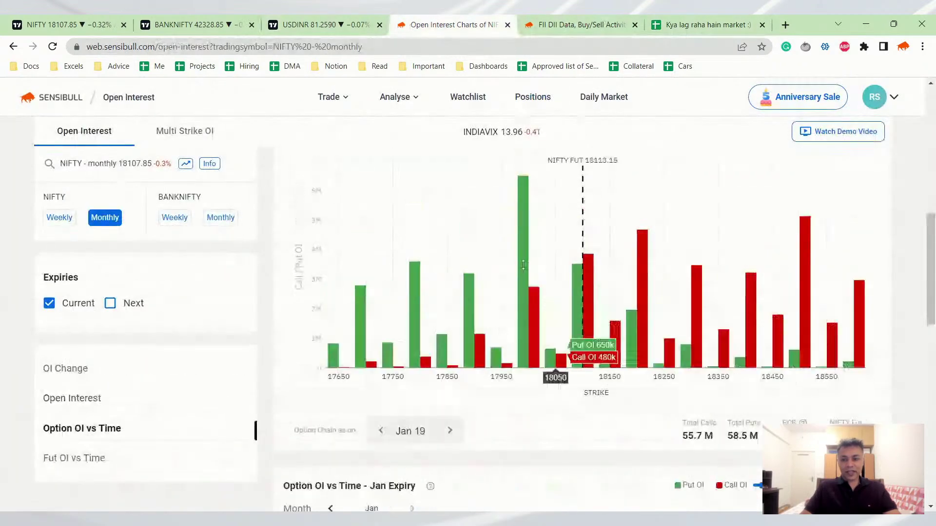
{"action": "scroll", "coordinate": [521, 253], "scroll_direction": "up", "scroll_amount": 1}
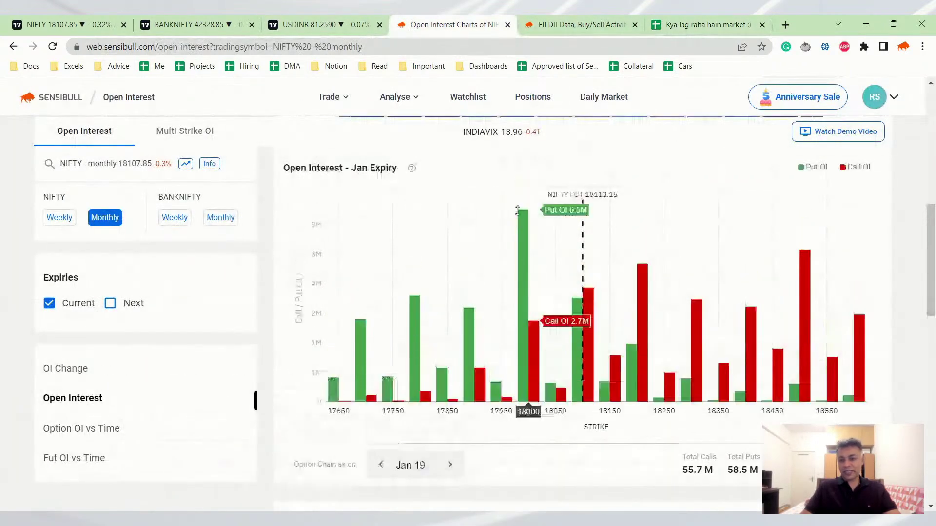
{"action": "scroll", "coordinate": [518, 259], "scroll_direction": "down", "scroll_amount": 5}
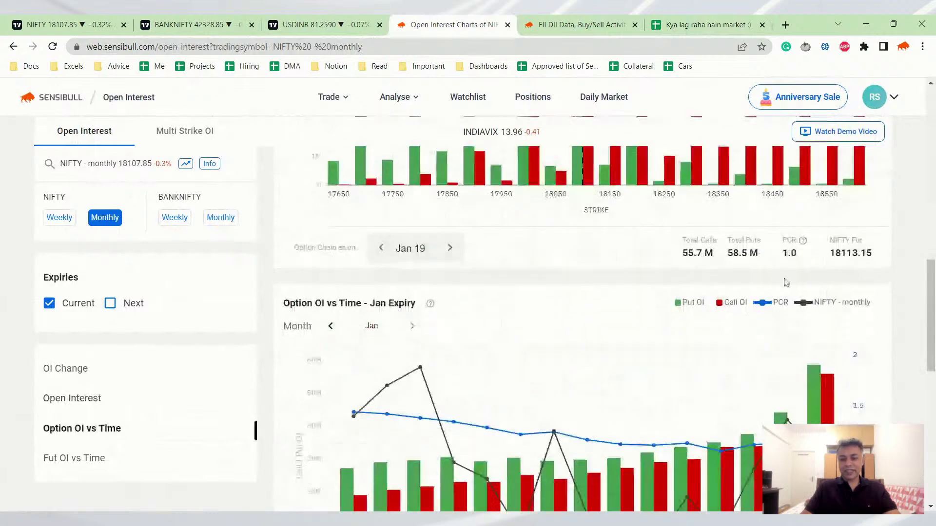
{"action": "scroll", "coordinate": [605, 212], "scroll_direction": "up", "scroll_amount": 8}
{"action": "scroll", "coordinate": [606, 212], "scroll_direction": "up", "scroll_amount": 5}
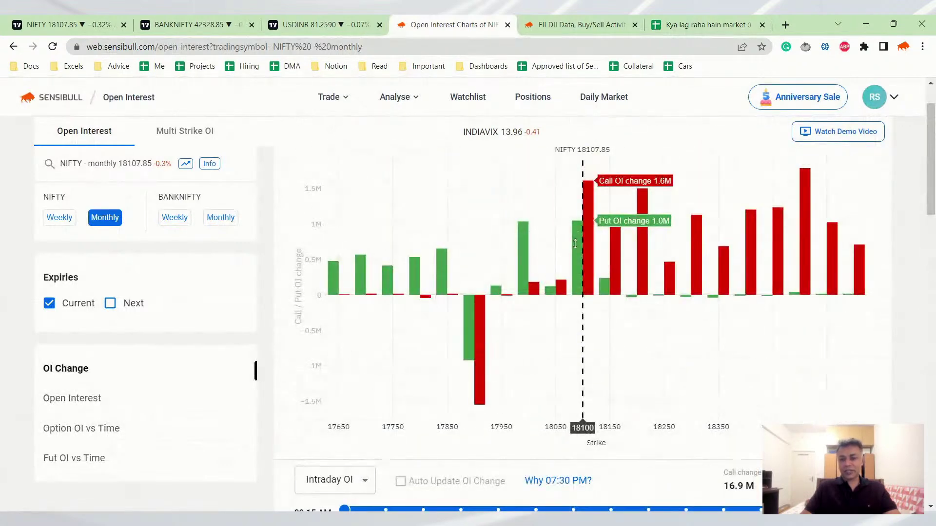
{"action": "scroll", "coordinate": [576, 244], "scroll_direction": "down", "scroll_amount": 2}
{"action": "scroll", "coordinate": [575, 244], "scroll_direction": "down", "scroll_amount": 7}
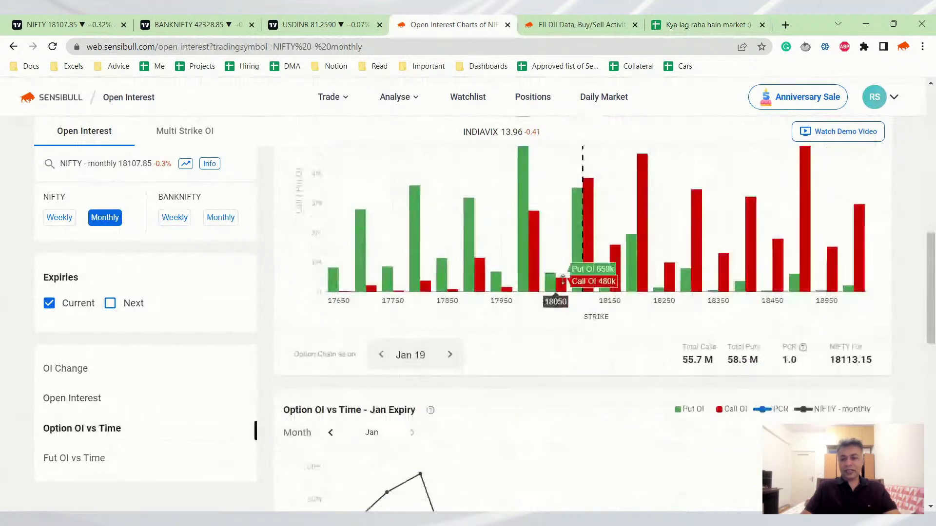
{"action": "scroll", "coordinate": [554, 271], "scroll_direction": "down", "scroll_amount": 5}
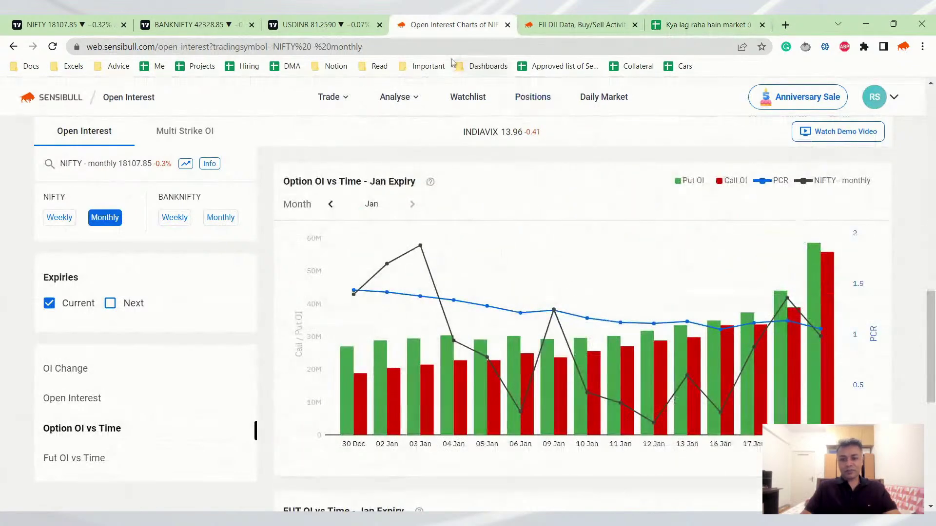
Scroll the FII DII page to the 19-Jan FII index-option and buy-sell activity figures
{"action": "left_click", "coordinate": [565, 21]}
{"action": "scroll", "coordinate": [455, 213], "scroll_direction": "down", "scroll_amount": 2}
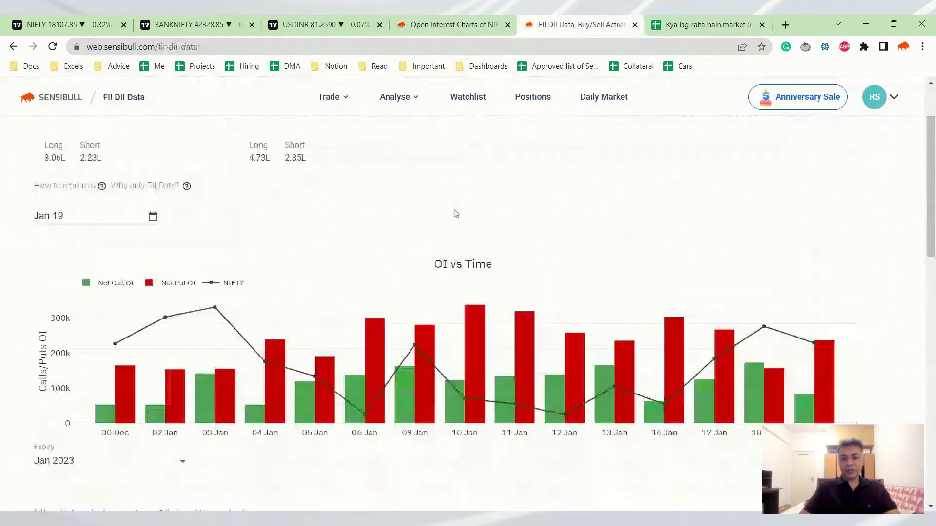
{"action": "scroll", "coordinate": [497, 264], "scroll_direction": "down", "scroll_amount": 2}
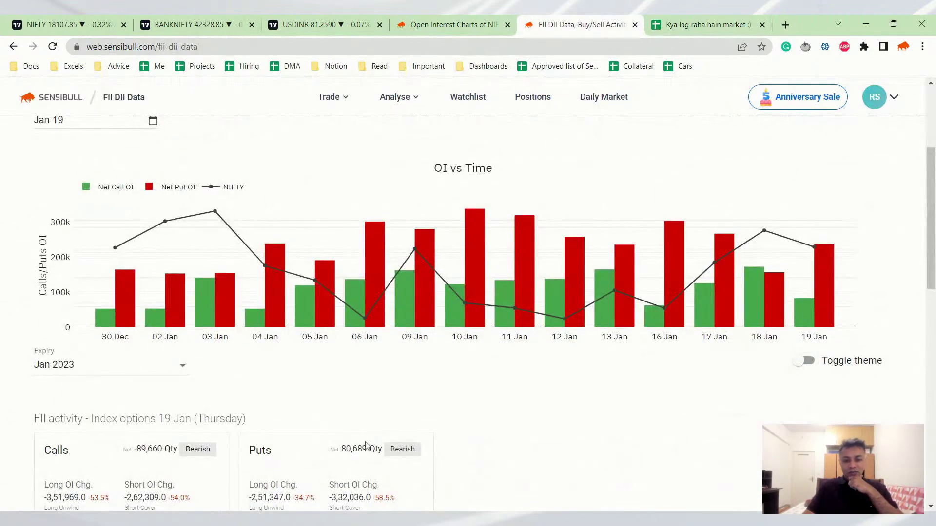
{"action": "scroll", "coordinate": [378, 446], "scroll_direction": "down", "scroll_amount": 3}
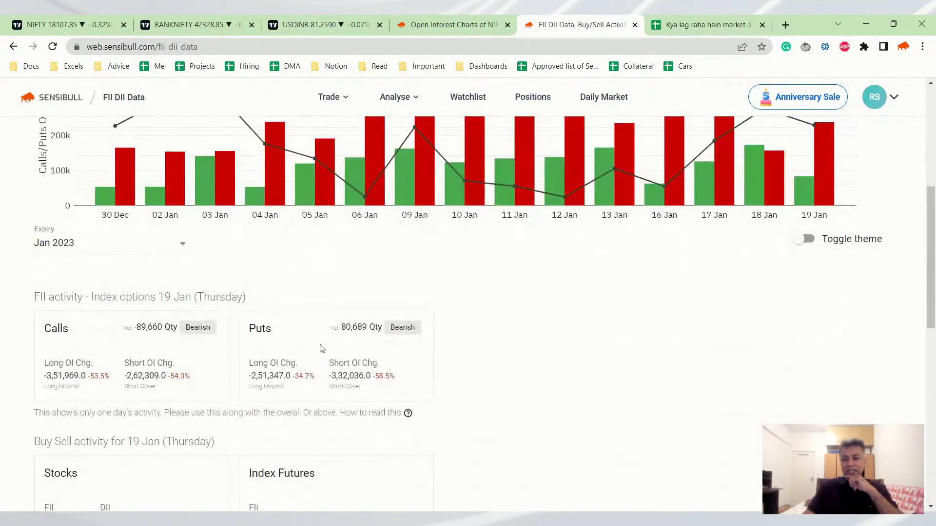
{"action": "scroll", "coordinate": [346, 318], "scroll_direction": "up", "scroll_amount": 6}
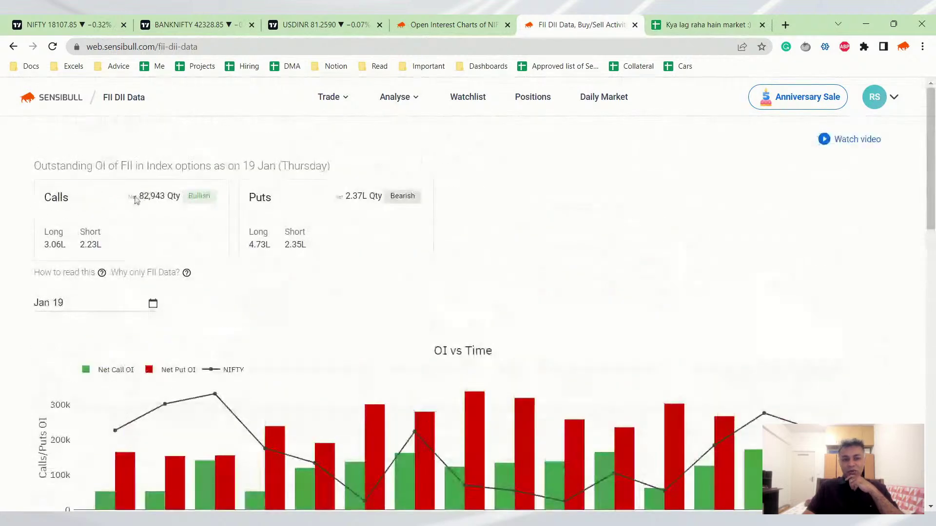
{"action": "scroll", "coordinate": [935, 262], "scroll_direction": "down", "scroll_amount": 3}
{"action": "mouse_move", "coordinate": [815, 381]}
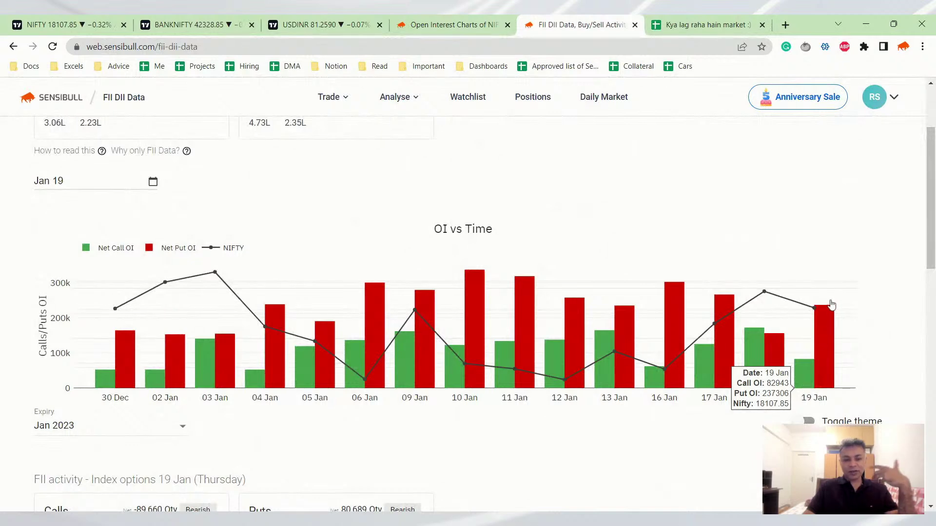
{"action": "scroll", "coordinate": [262, 460], "scroll_direction": "down", "scroll_amount": 1}
{"action": "scroll", "coordinate": [262, 460], "scroll_direction": "down", "scroll_amount": 5}
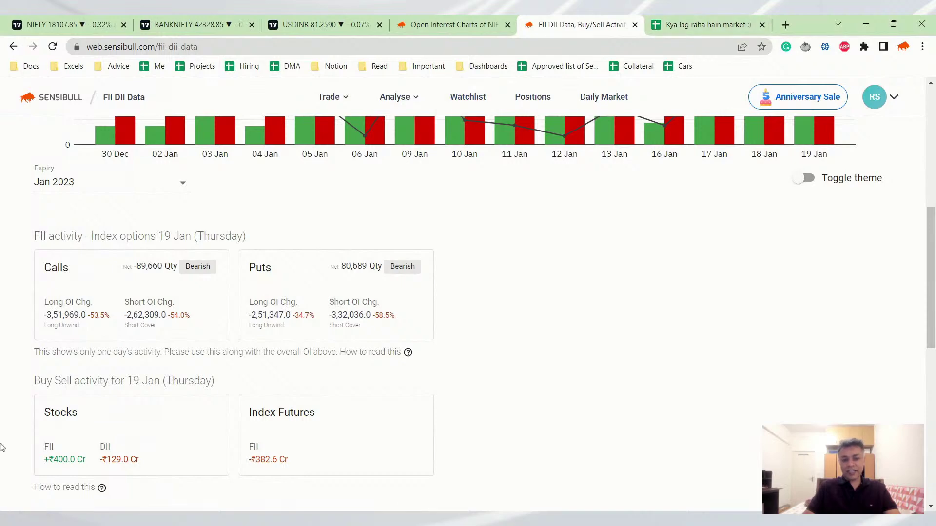
{"action": "scroll", "coordinate": [2, 451], "scroll_direction": "down", "scroll_amount": 1}
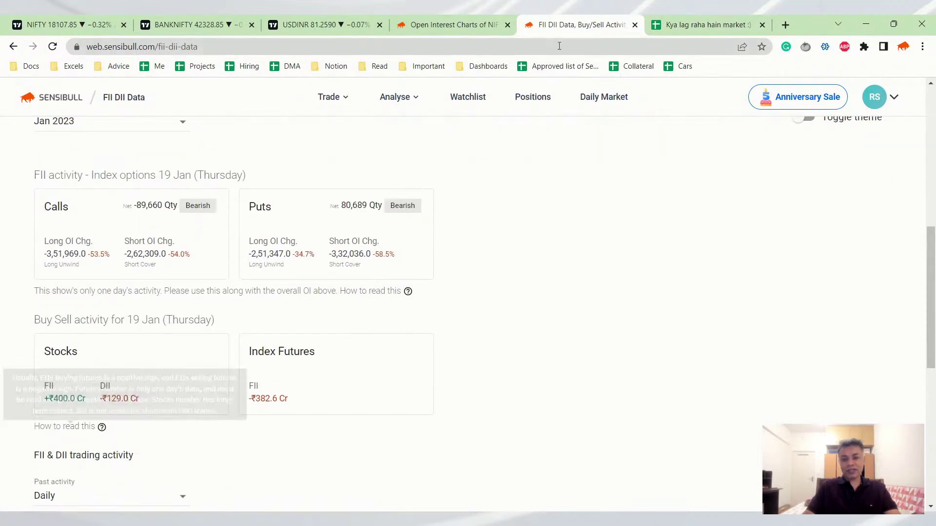
Enter the FII option note 'Expiry day - Data not very reliable' in B5
{"action": "left_click", "coordinate": [707, 24]}
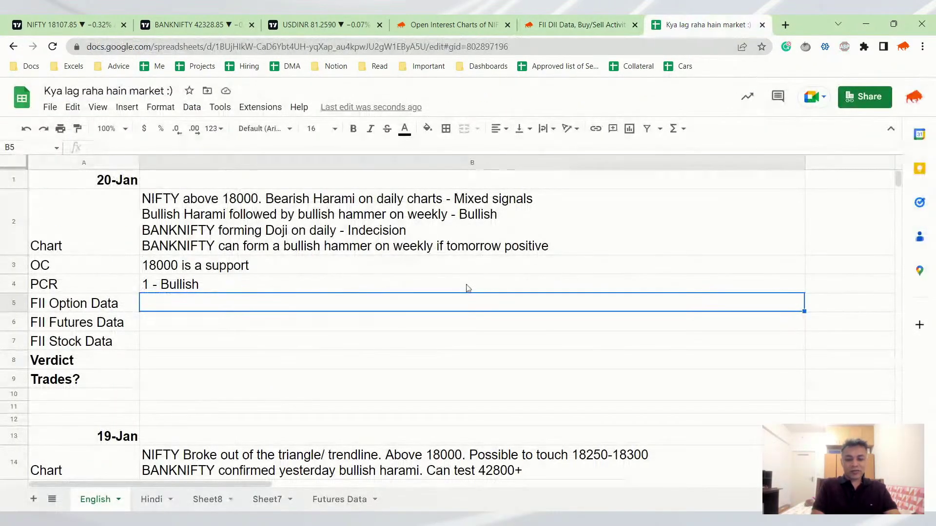
{"action": "type", "text": "Expiry day - Data not "}
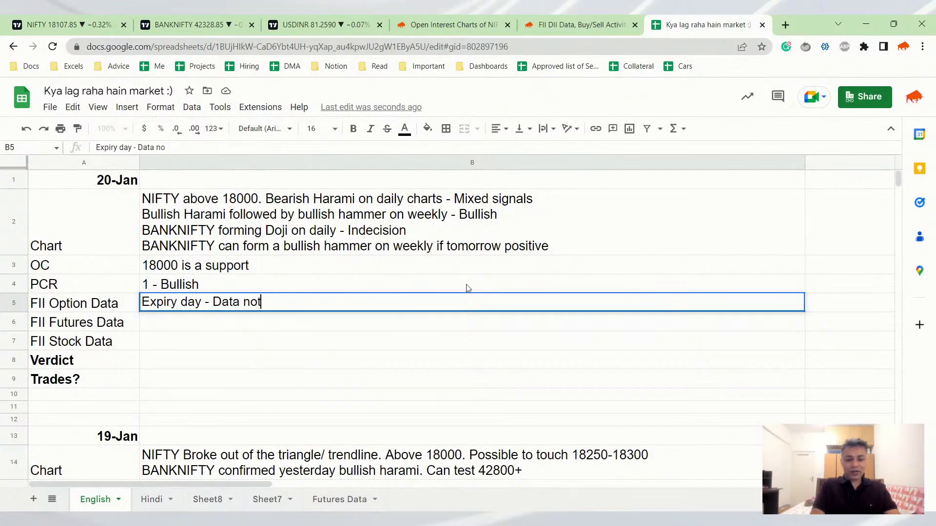
{"action": "type", "text": "v"}
{"action": "key", "text": "BackSpace"}
{"action": "type", "text": "very re"}
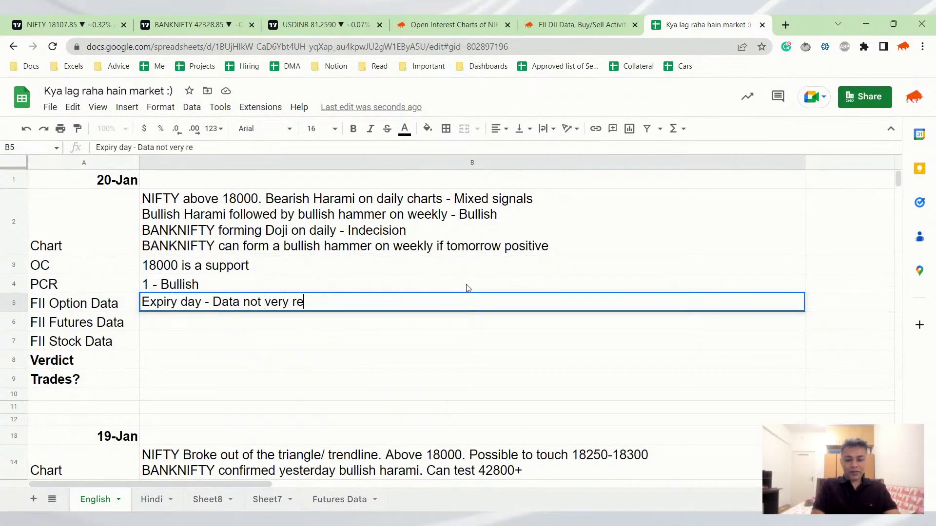
{"action": "type", "text": "liable"}
{"action": "key", "text": "Return"}
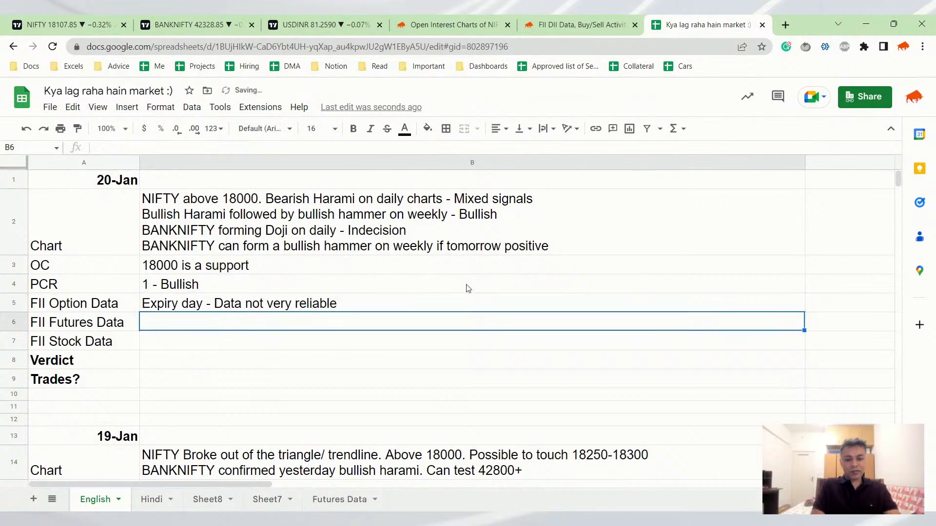
Enter FII futures '400 Cr sell- mildly bearish' and stocks '400 Cr buy - Irrelevant'
{"action": "type", "text": "4000"}
{"action": "key", "text": "BackSpace"}
{"action": "type", "text": "Cr sell- mildly "}
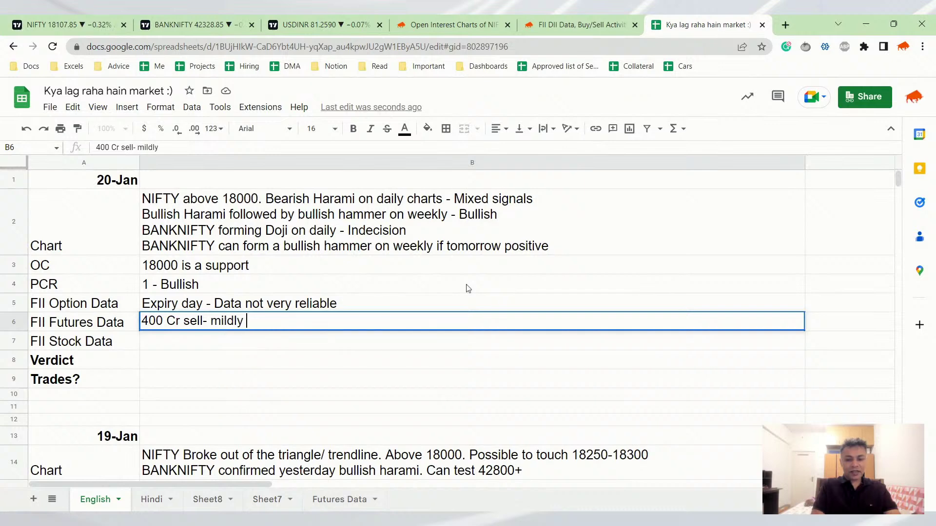
{"action": "type", "text": "bearish"}
{"action": "key", "text": "Return"}
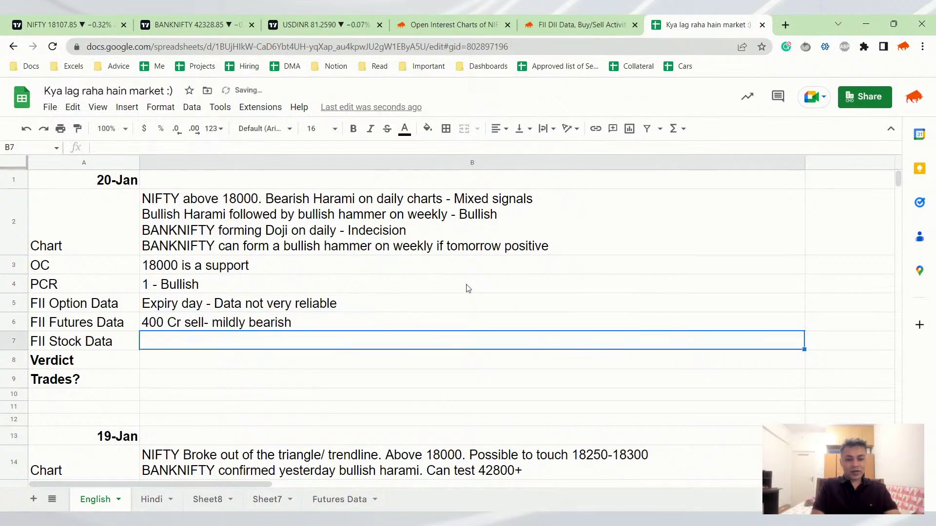
{"action": "type", "text": "4000"}
{"action": "key", "text": "BackSpace"}
{"action": "type", "text": "Cr buy "}
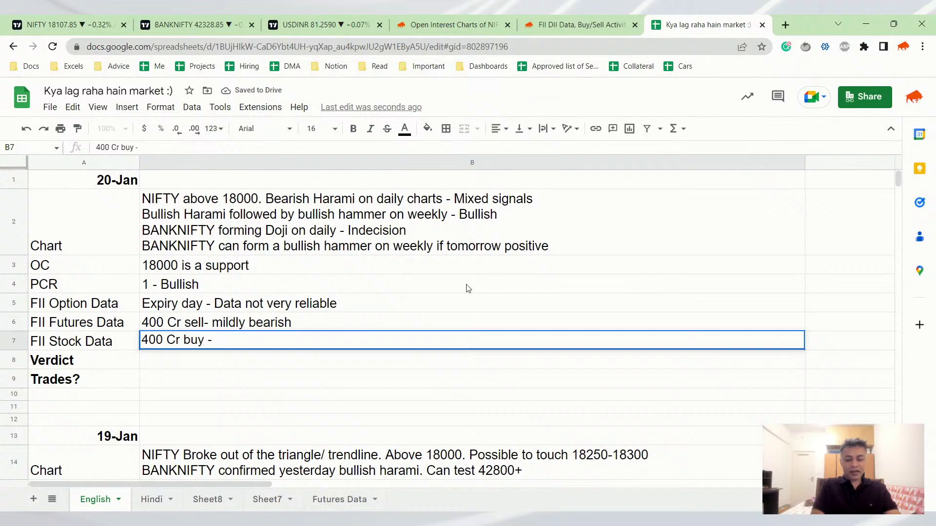
{"action": "type", "text": "- Irrelevant"}
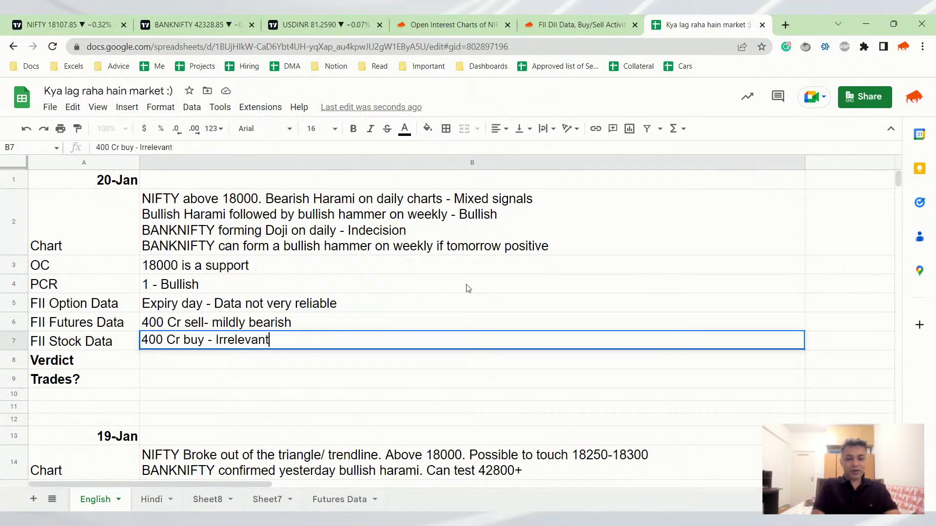
Write the verdict: bull case while NIFTY stays above 18000, maybe a range play before budget
{"action": "key", "text": "Return"}
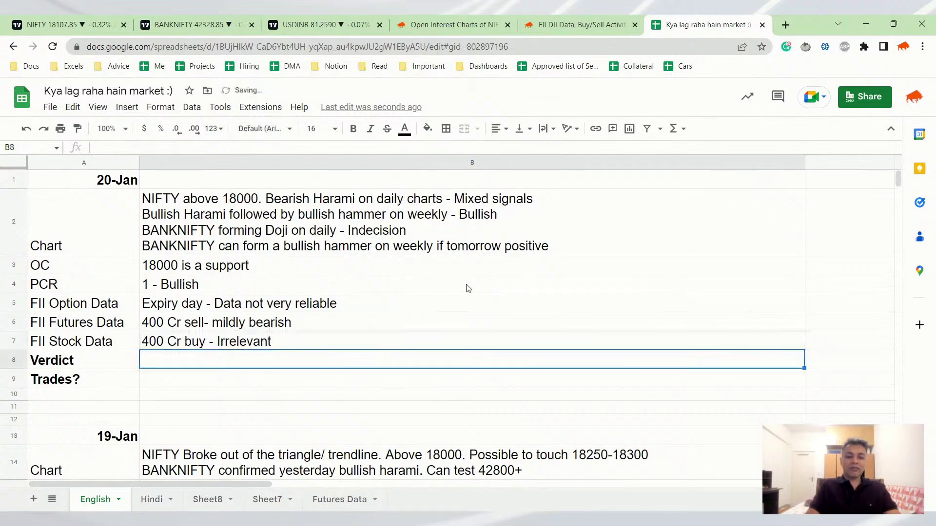
{"action": "type", "text": "As l"}
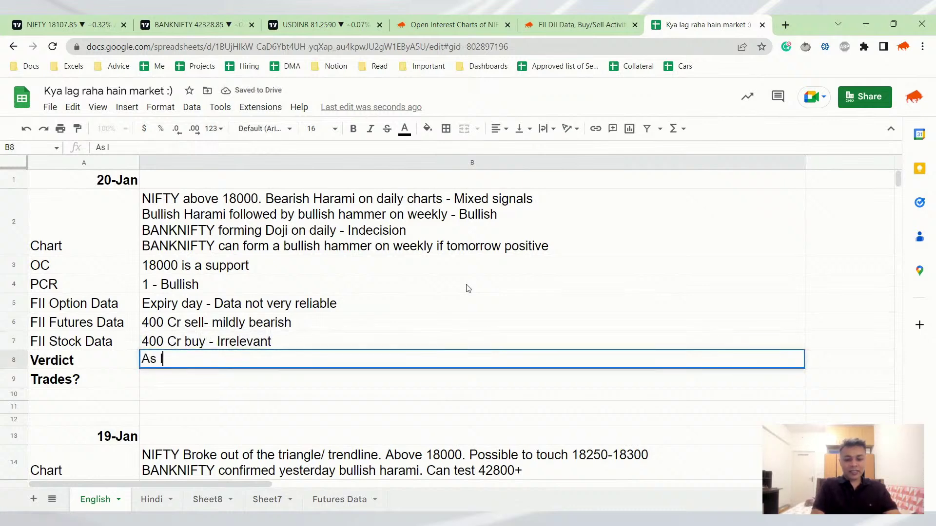
{"action": "type", "text": "ong as NIFTY stay "}
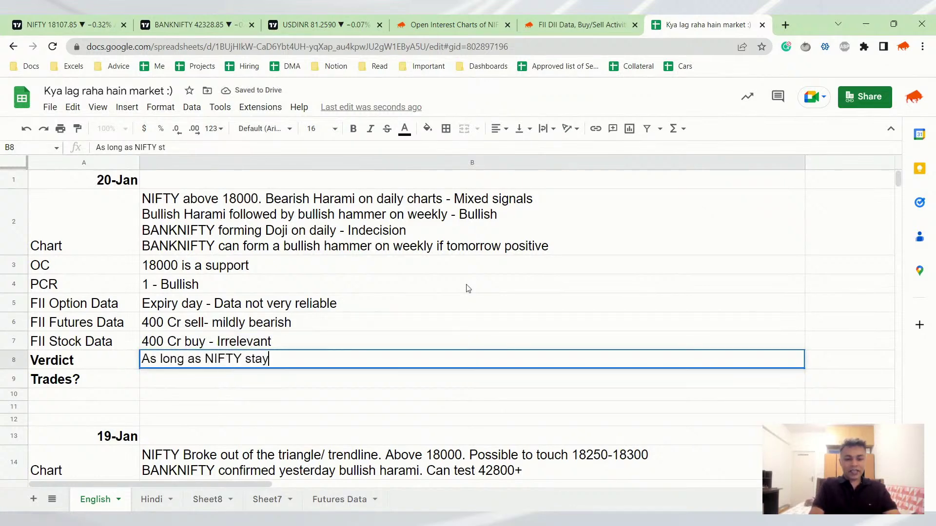
{"action": "type", "text": "s above 180"}
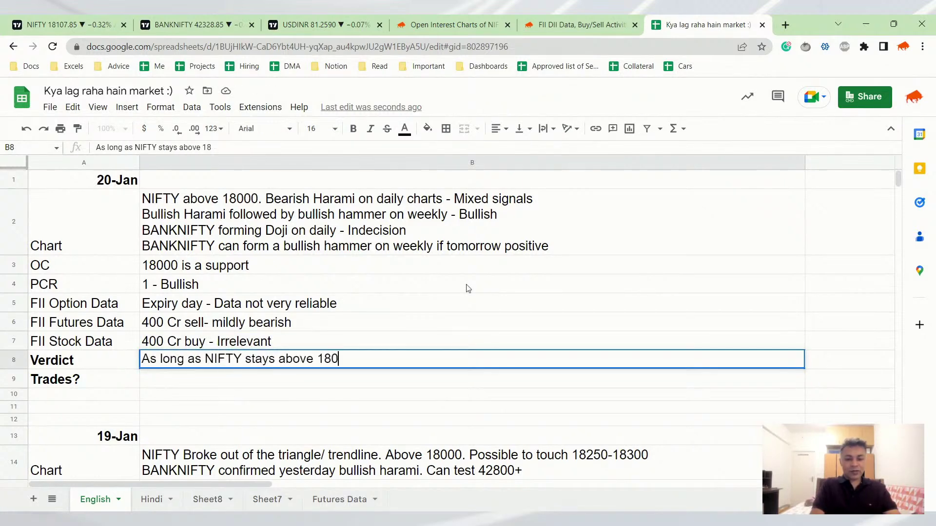
{"action": "type", "text": "00, there is a bull case"}
{"action": "key", "text": "Return"}
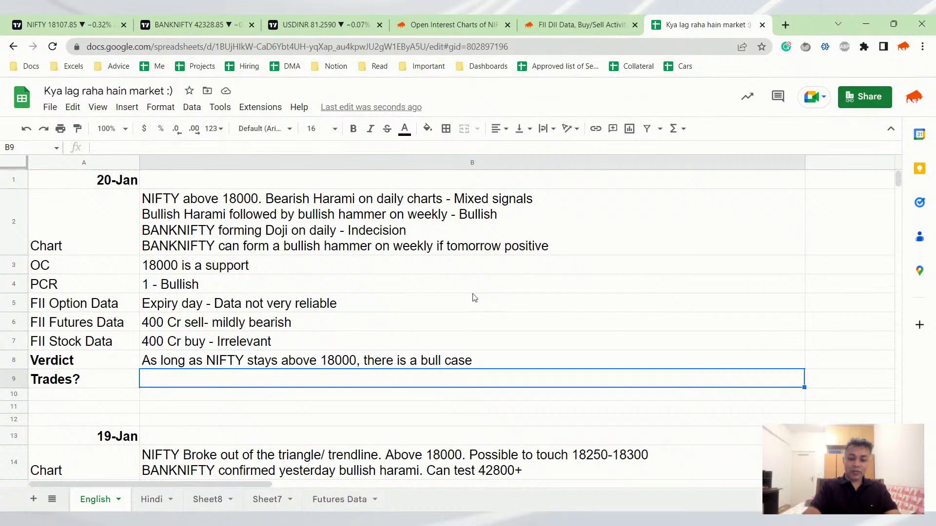
{"action": "key", "text": "Up"}
{"action": "key", "text": "Return"}
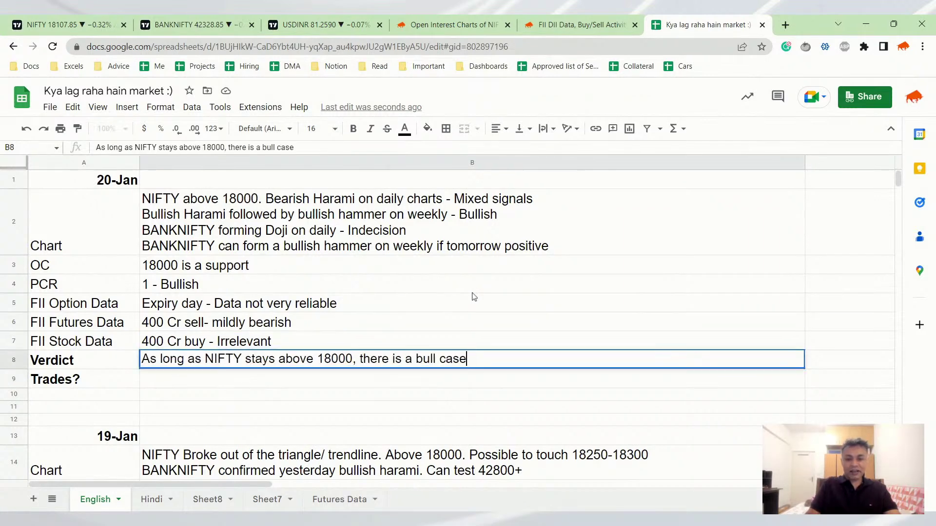
{"action": "type", "text": "May "}
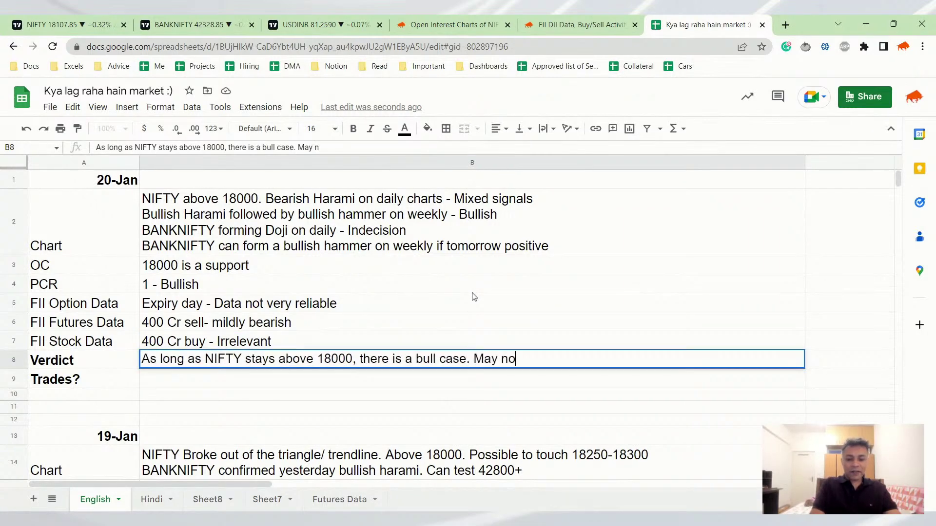
{"action": "type", "text": "be a range play before budget"}
{"action": "key", "text": "Return"}
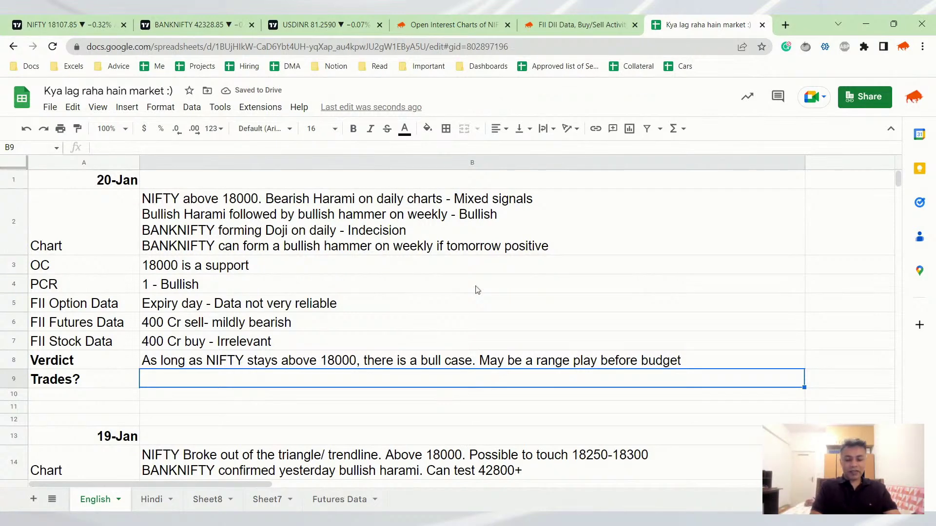
Enter the trade 'Bull put spreads with sell leg at 18000' in the Trades row
{"action": "type", "text": "Bull spre"}
{"action": "key", "text": "BackSpace"}
{"action": "key", "text": "BackSpace"}
{"action": "key", "text": "BackSpace"}
{"action": "key", "text": "BackSpace"}
{"action": "type", "text": "put spreads with sell leg"}
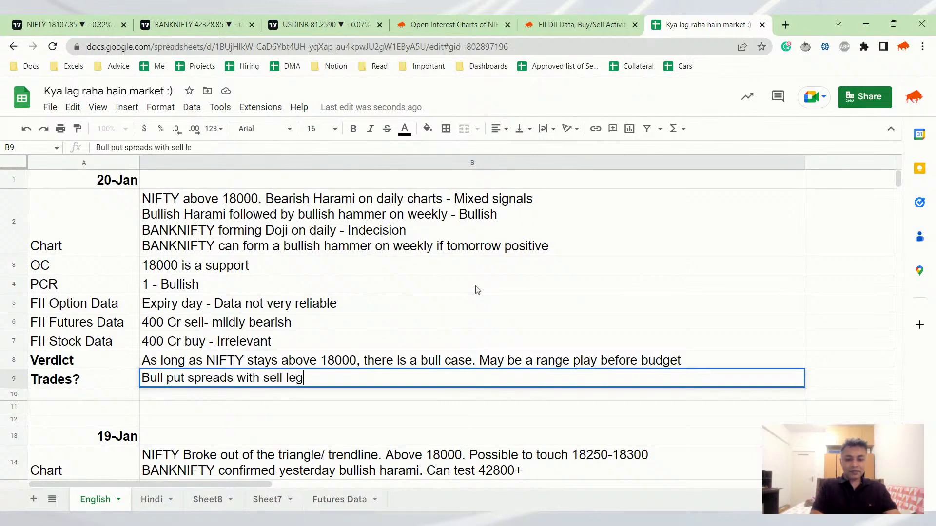
{"action": "type", "text": " at 18000"}
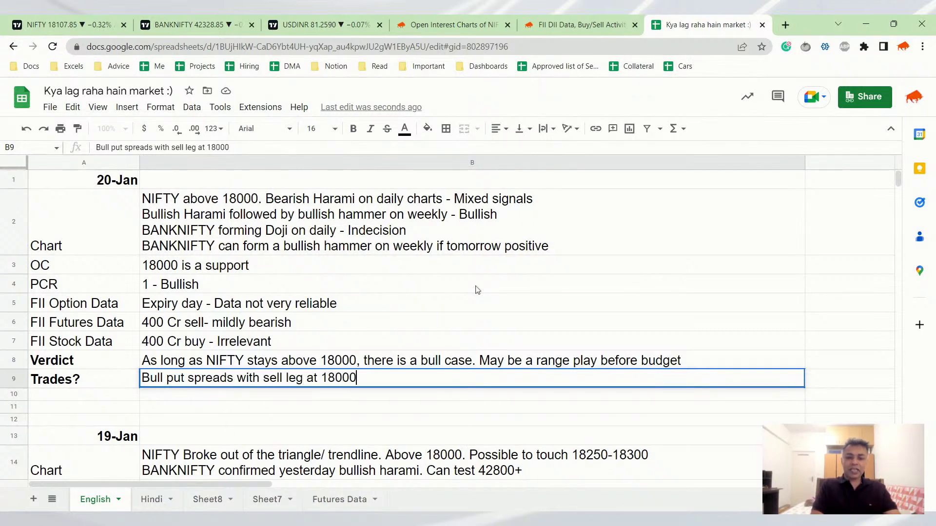
{"action": "key", "text": "Return"}
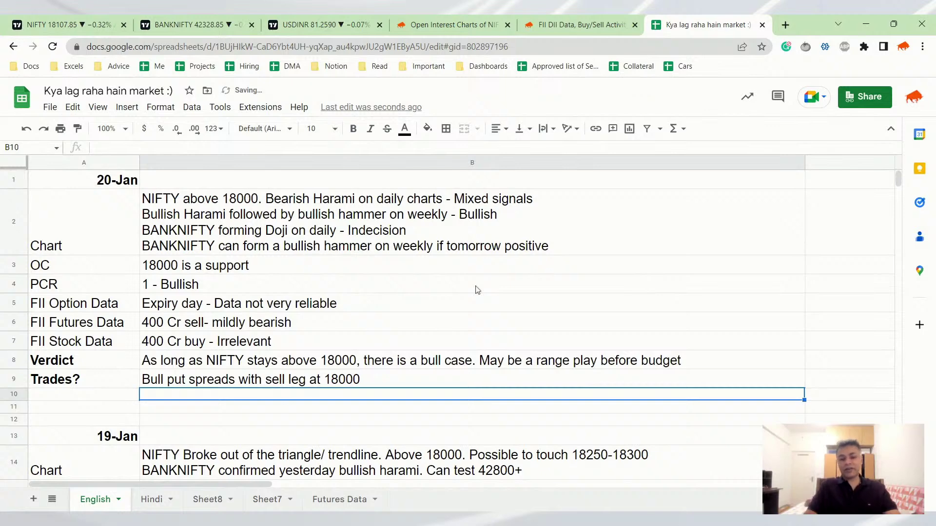
{"action": "key", "text": "Up"}
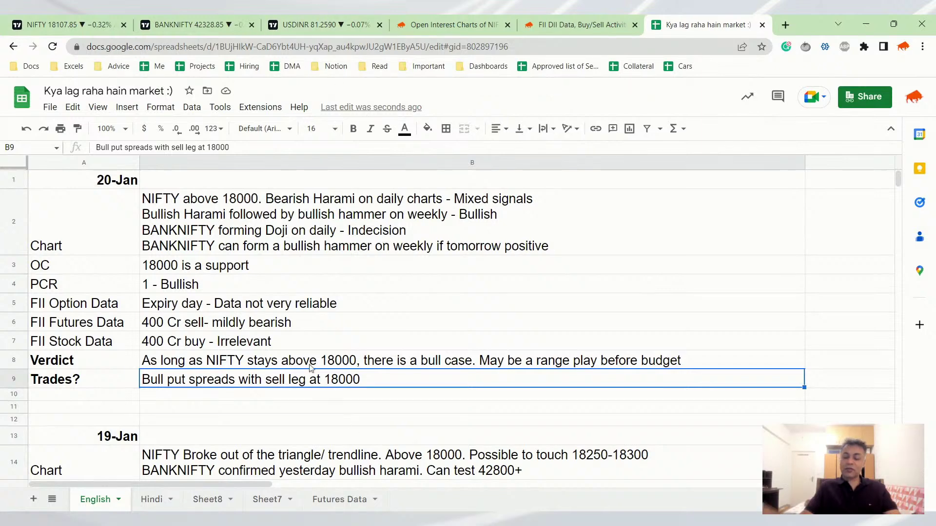
{"action": "key", "text": "alt"}
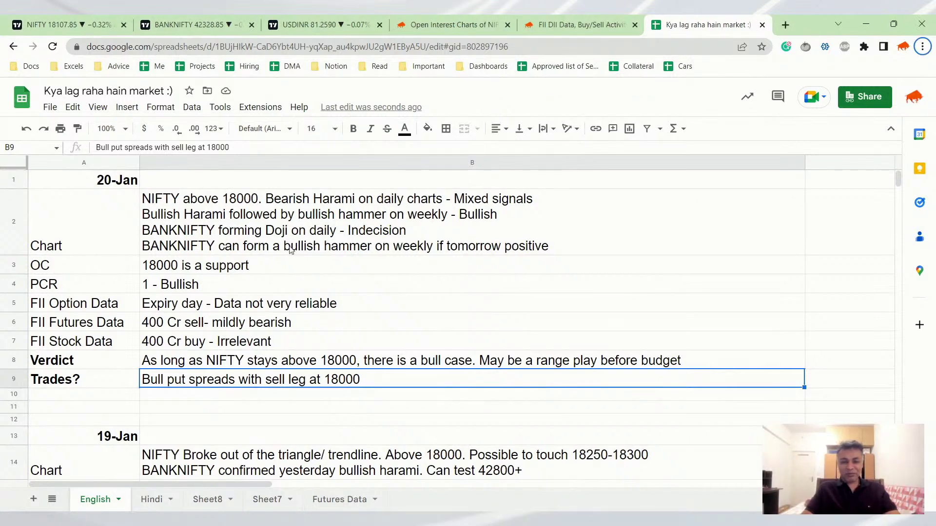
Show the USDINR daily chart zoomed out to months of channel lines and 50/100-day SMAs
{"action": "left_click", "coordinate": [283, 18]}
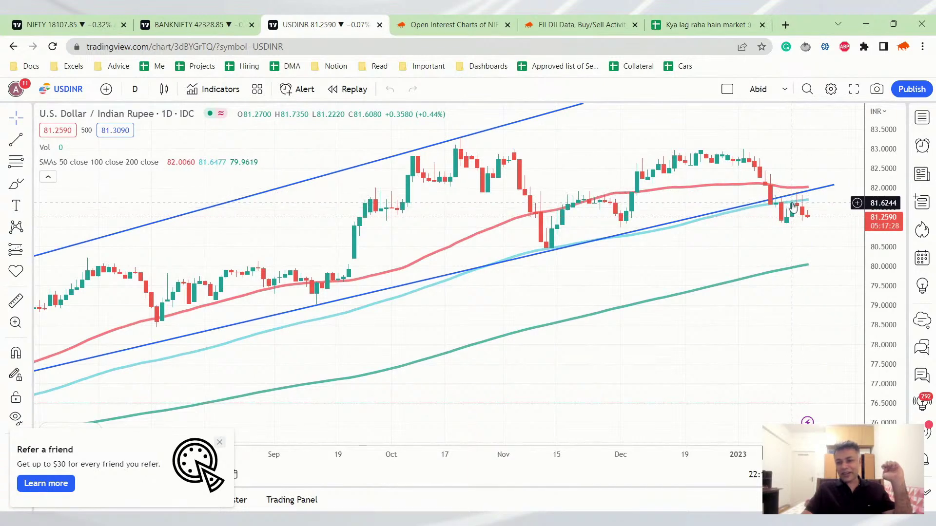
{"action": "scroll", "coordinate": [809, 249], "scroll_direction": "down", "scroll_amount": 2}
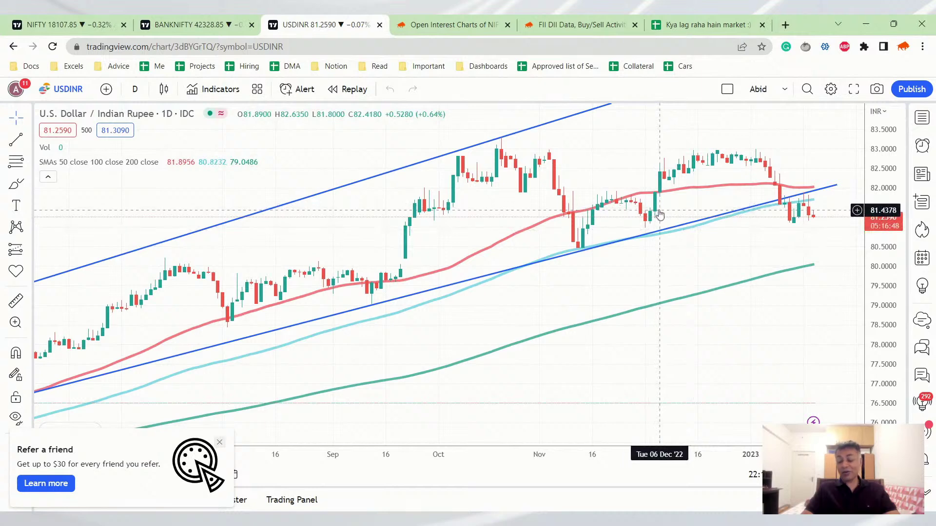
{"action": "scroll", "coordinate": [659, 214], "scroll_direction": "down", "scroll_amount": 3}
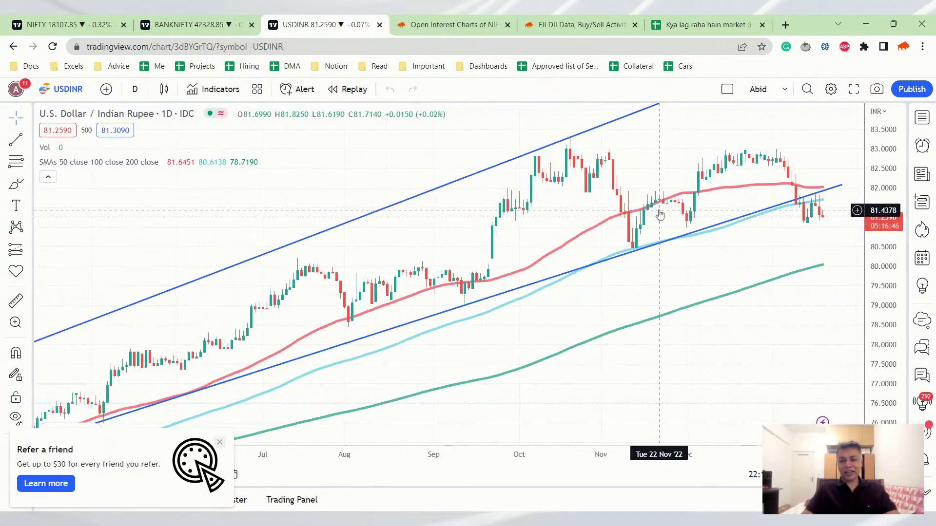